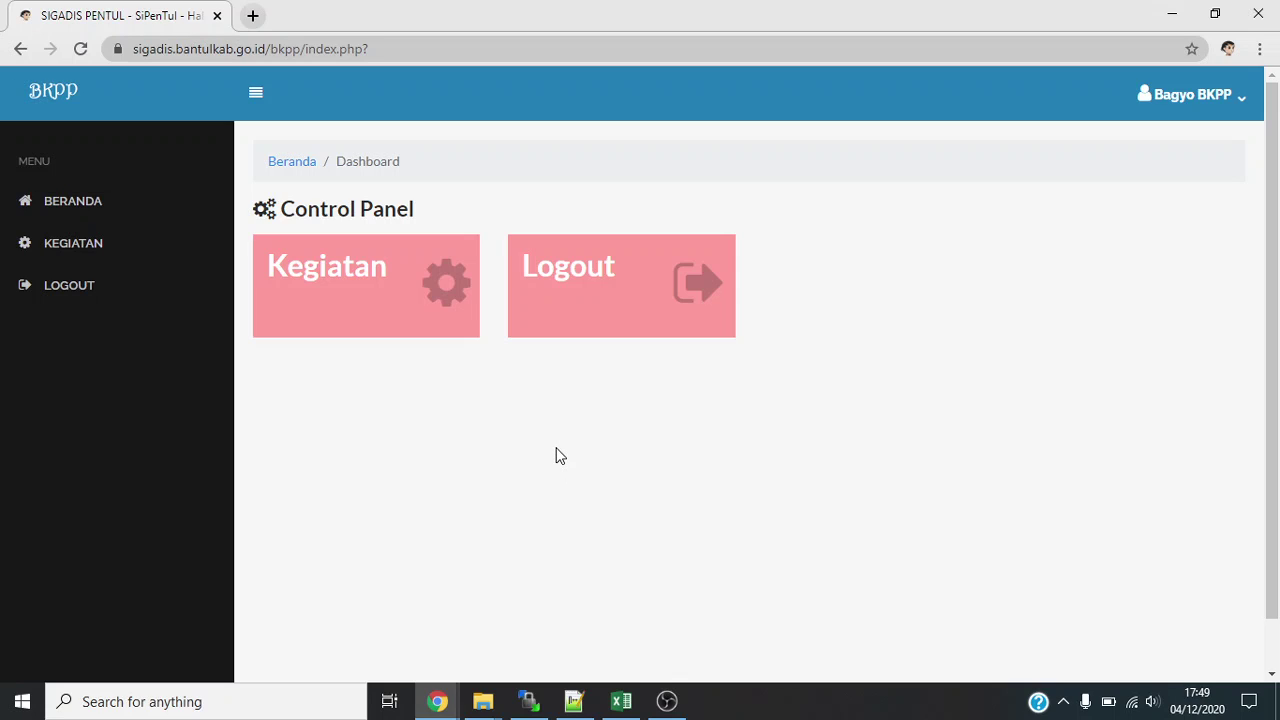
Go to the KP Paperless System activity and list the 96 SMP-level applicants.
click(331, 271)
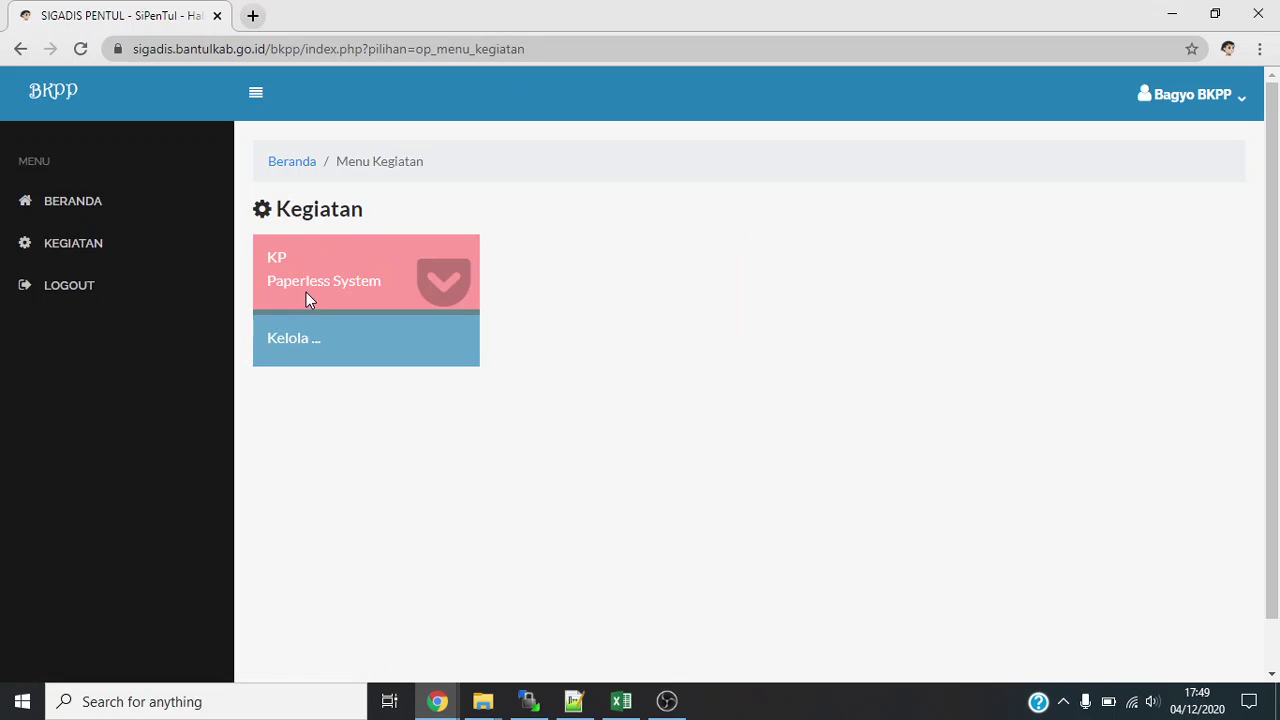
click(286, 345)
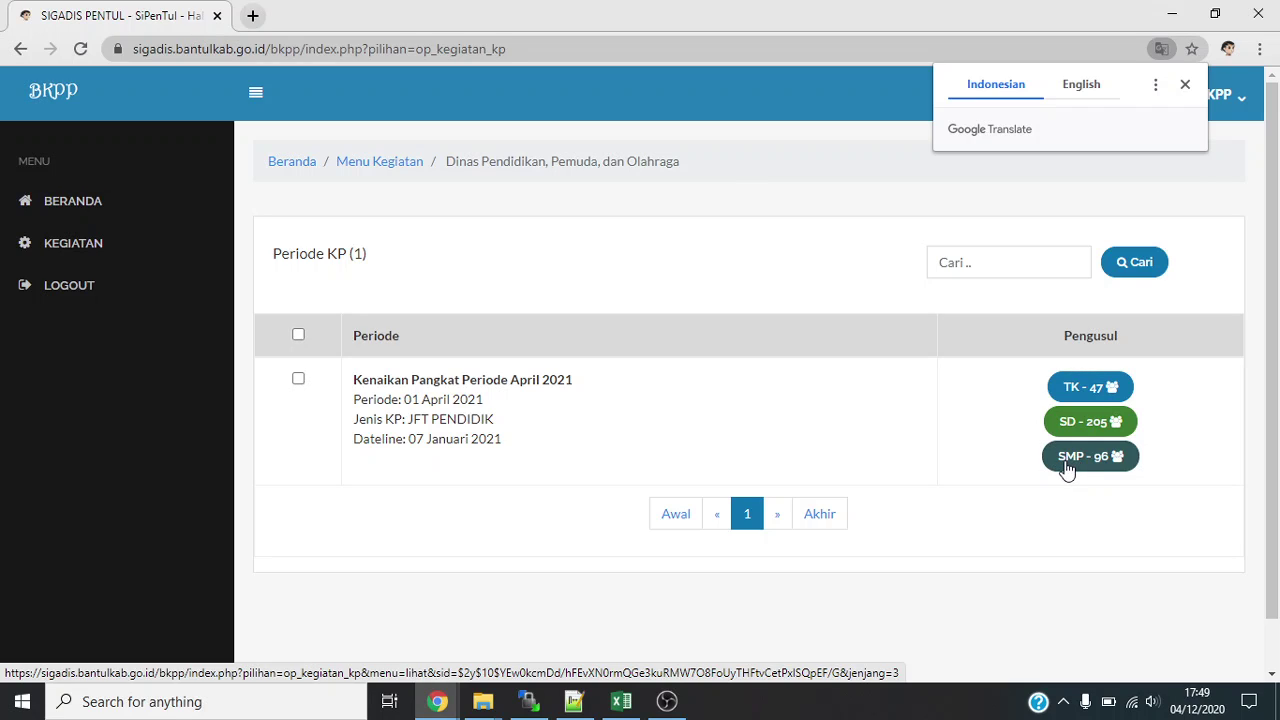
click(1067, 467)
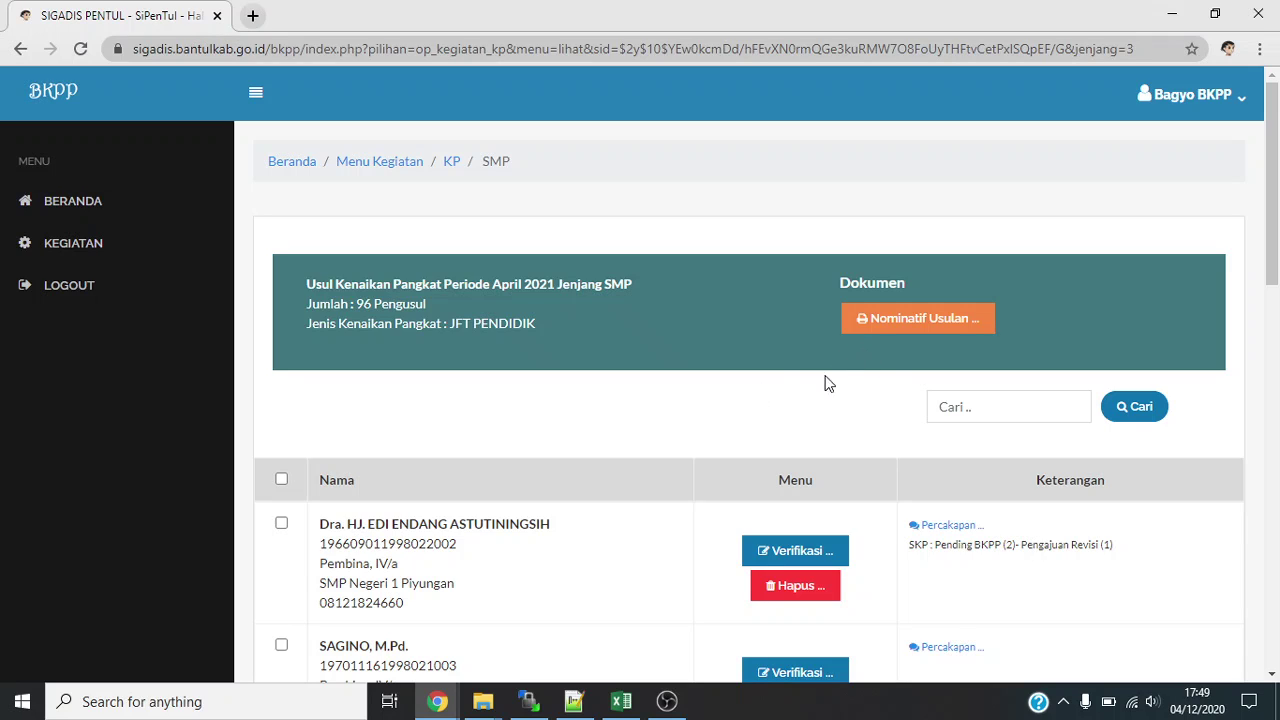
Preview the Nominatif Usulan for April 2021, close it, and scroll through the applicant list.
click(895, 320)
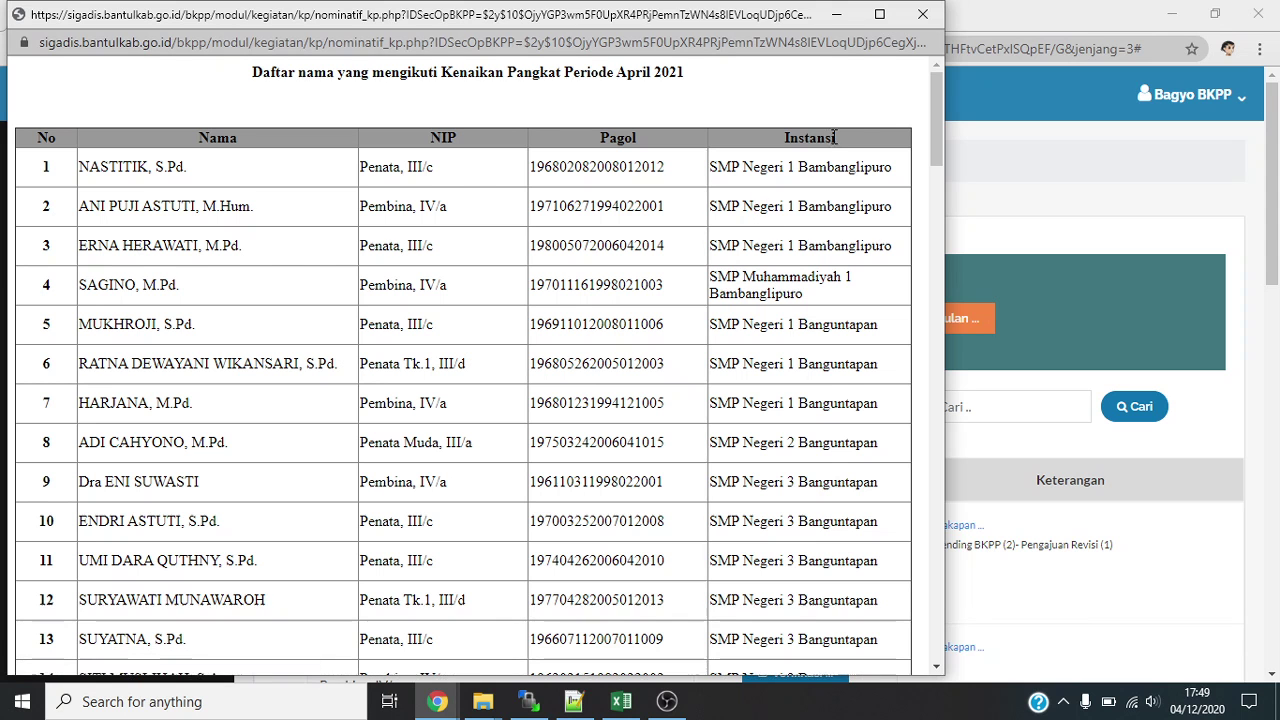
click(919, 23)
scroll(678, 256, down, 1)
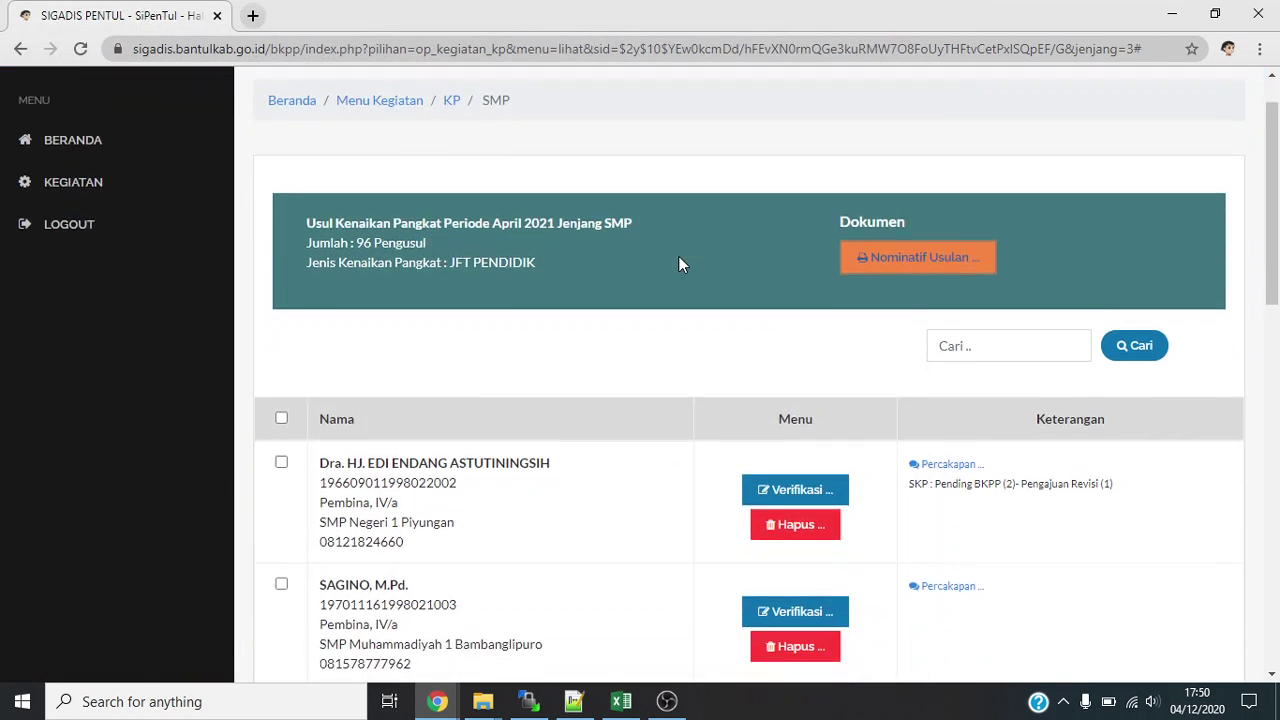
scroll(679, 263, down, 1)
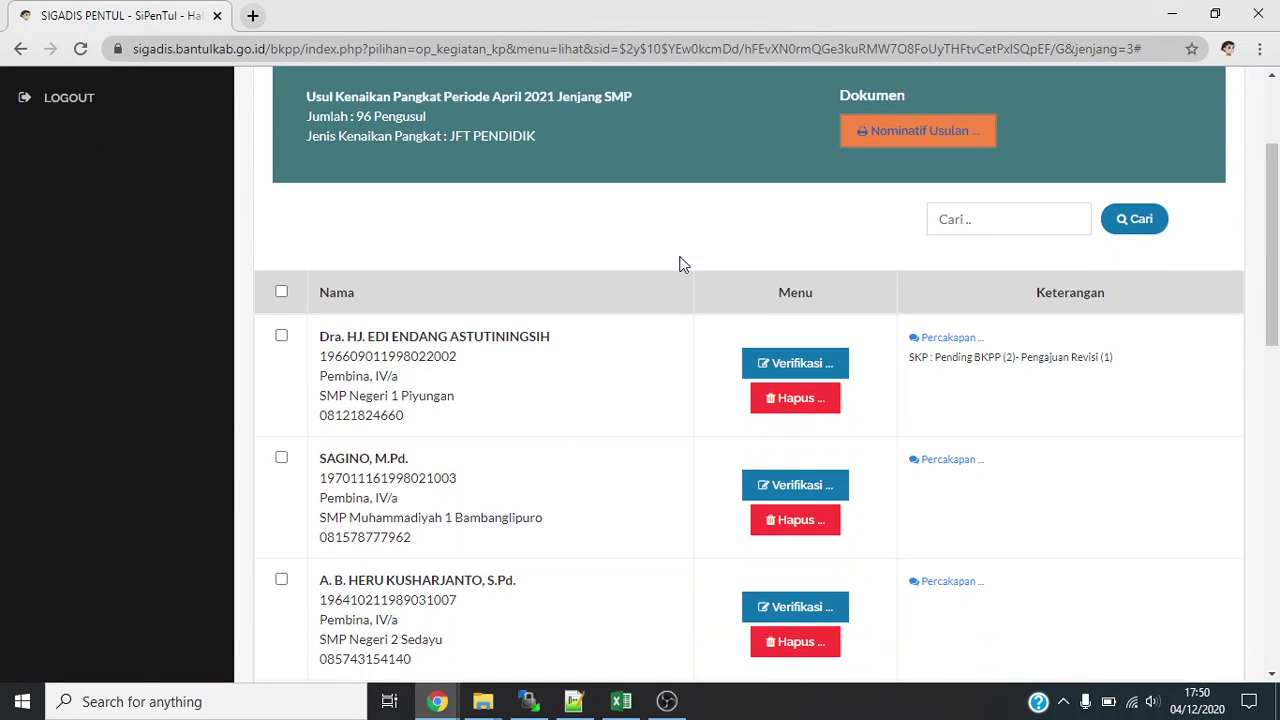
scroll(679, 263, down, 1)
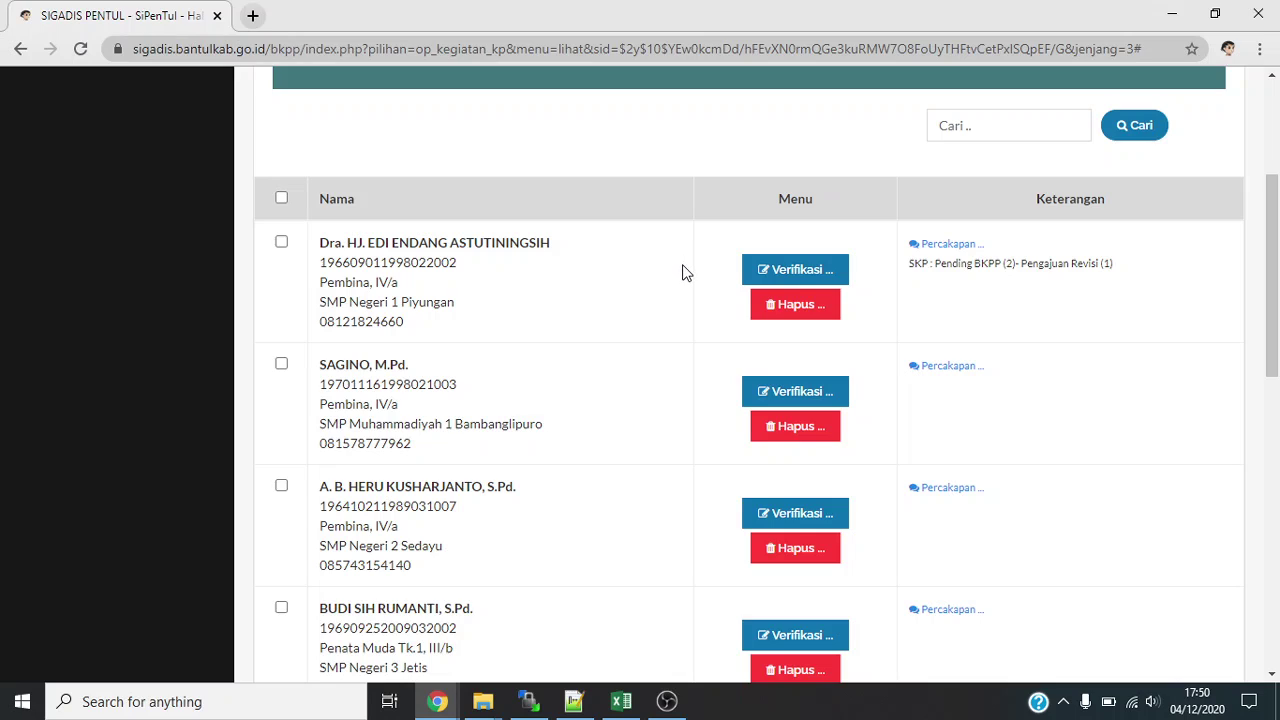
Start verifying the first applicant and scroll to the SK Kepangkatan and Pendidikan requirements.
click(787, 272)
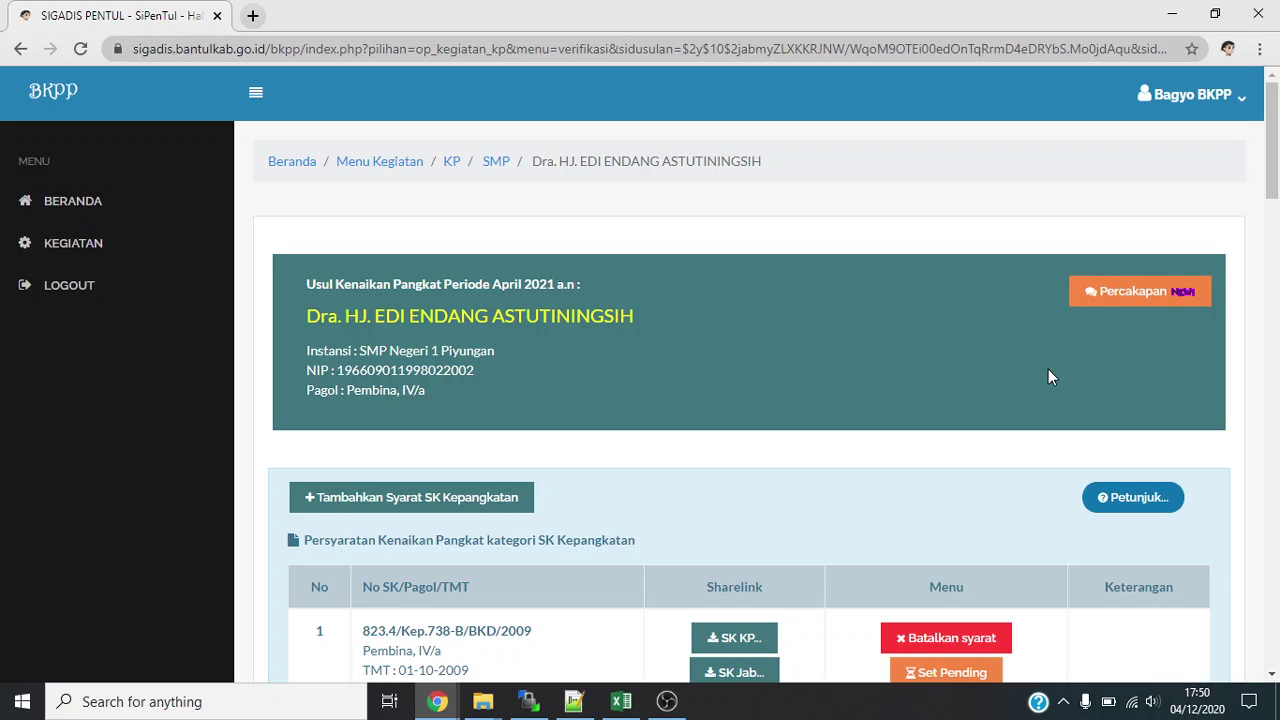
scroll(1048, 372, down, 1)
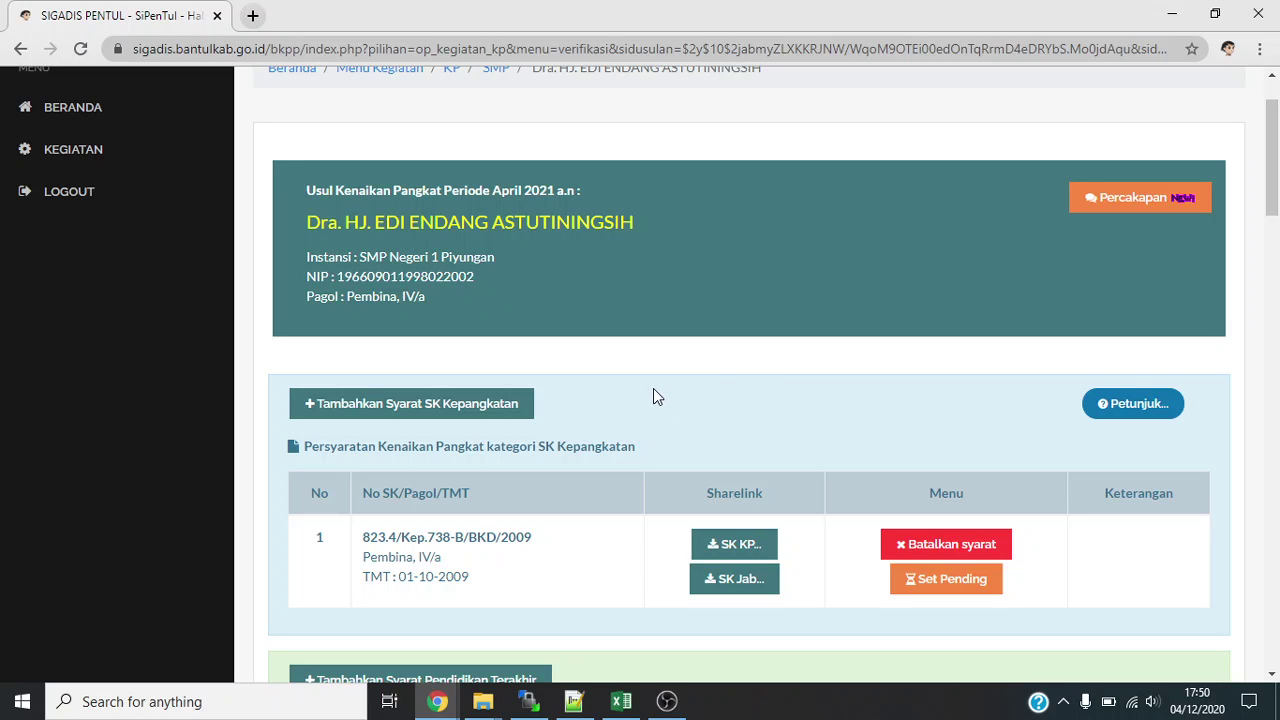
scroll(640, 405, down, 1)
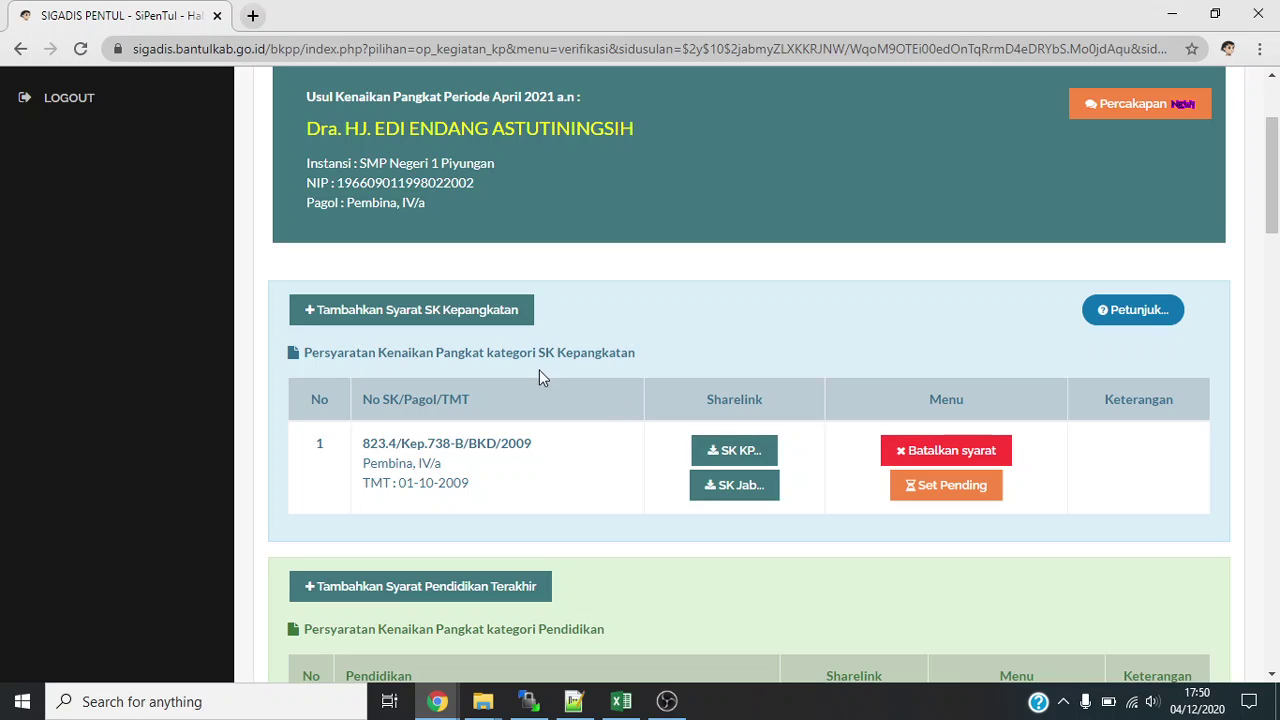
scroll(540, 378, down, 1)
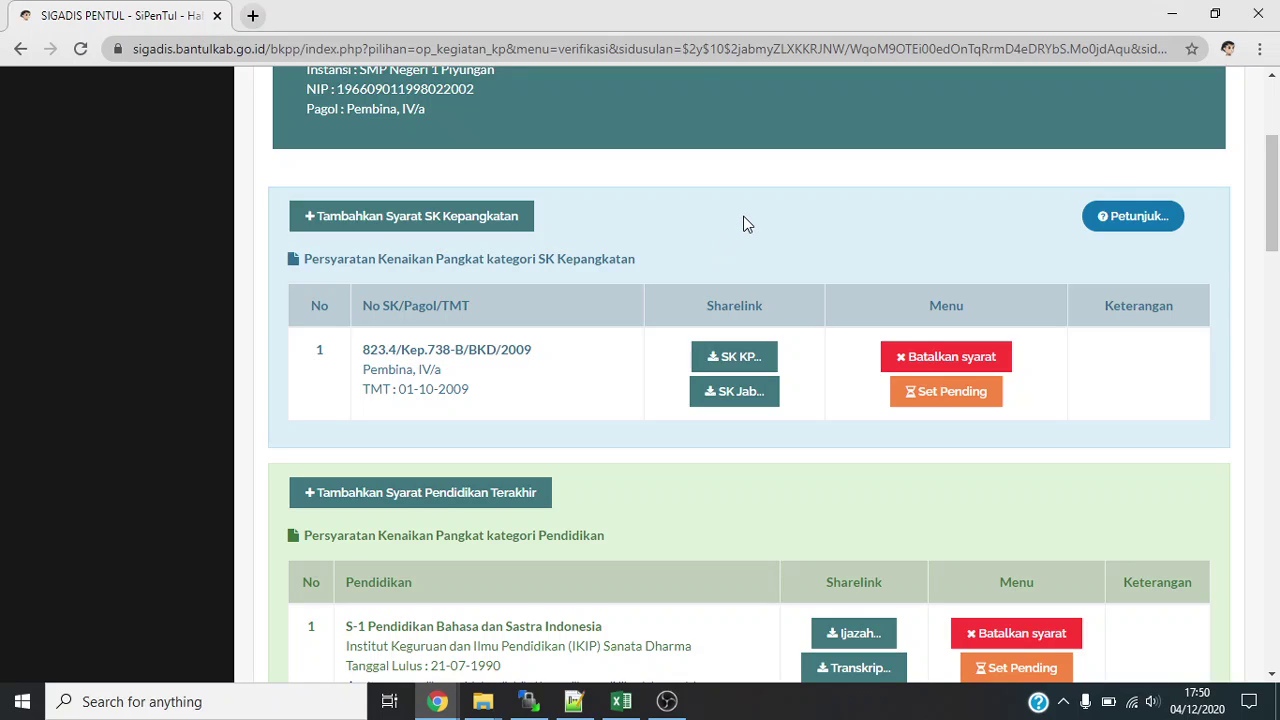
click(742, 362)
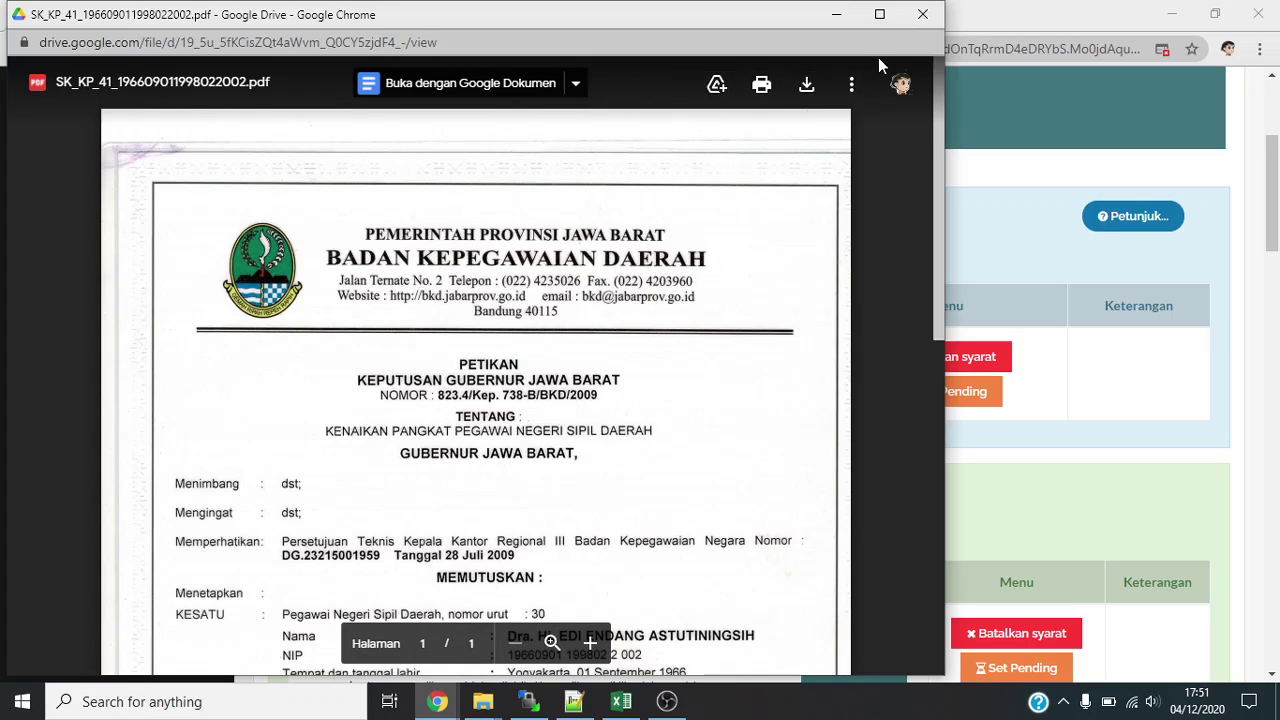
click(924, 16)
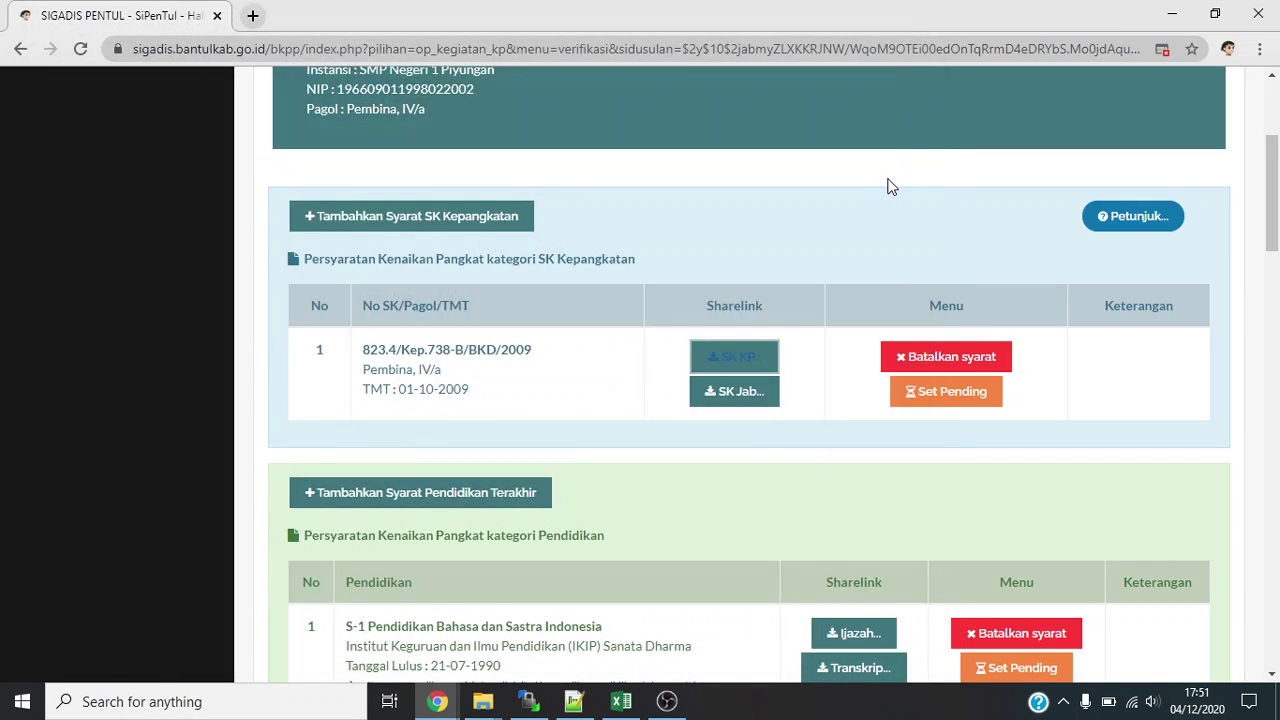
scroll(890, 187, down, 1)
scroll(791, 380, down, 2)
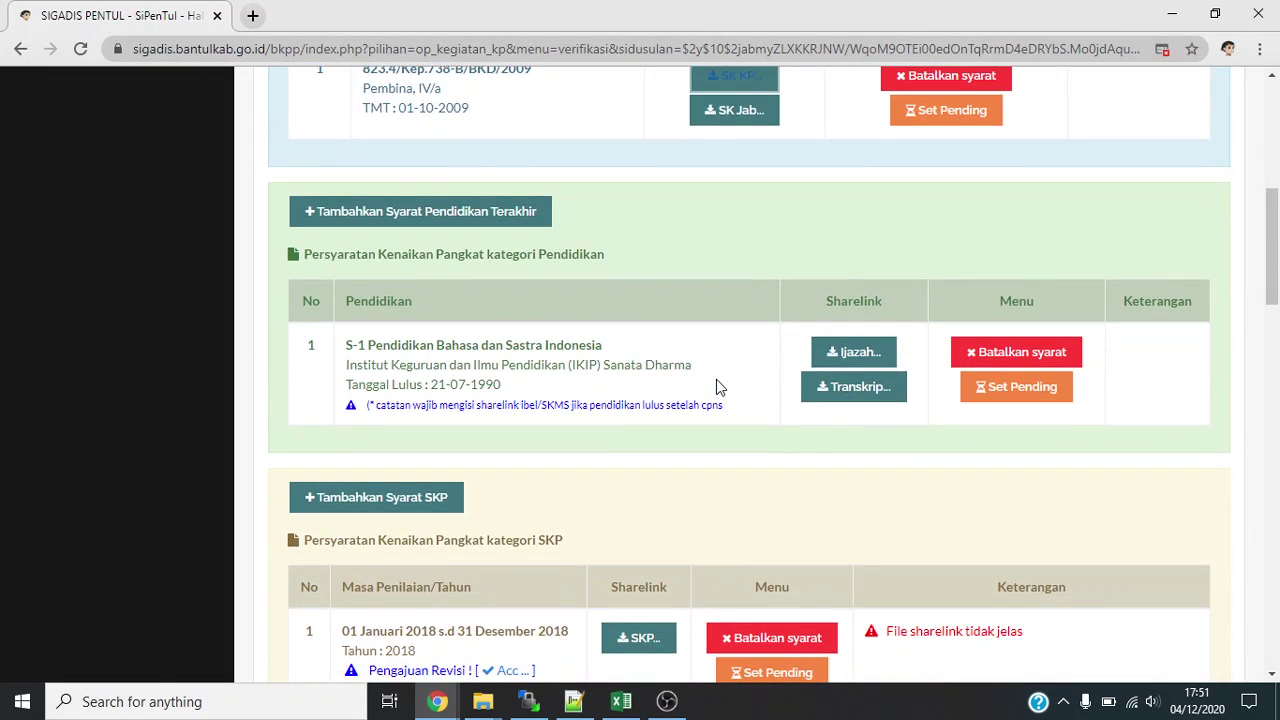
scroll(716, 379, down, 1)
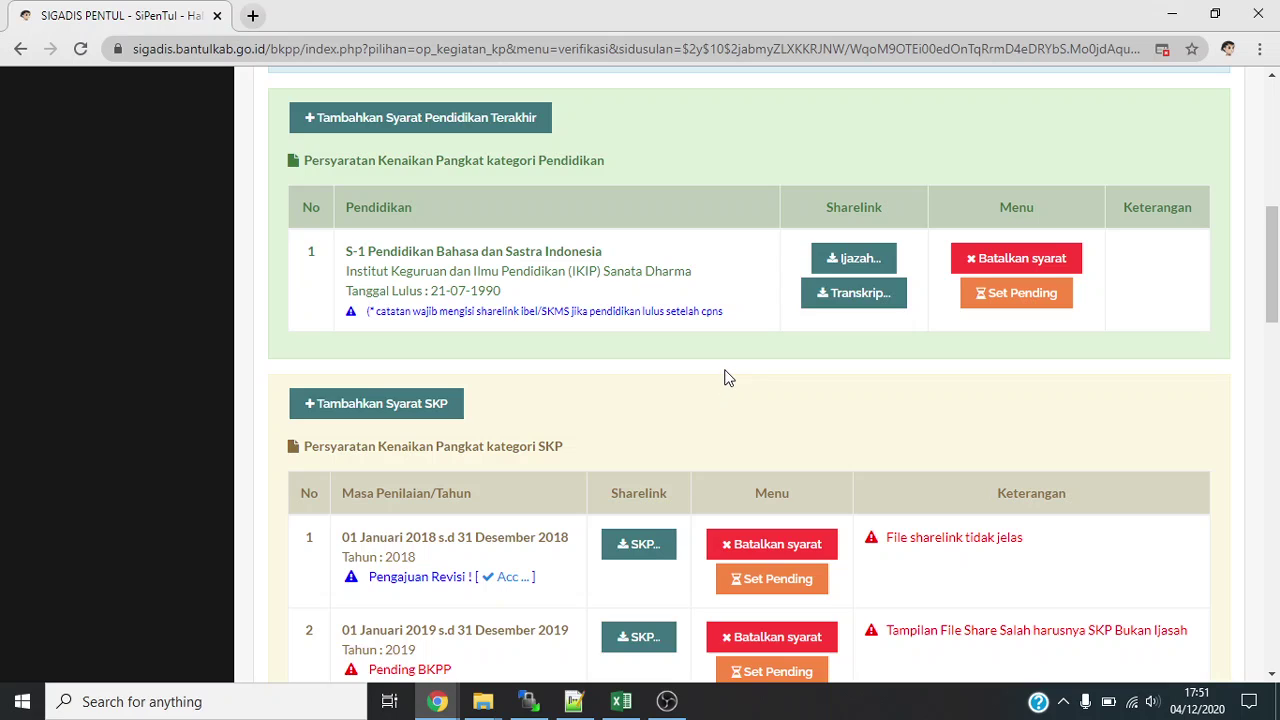
scroll(728, 364, down, 1)
scroll(728, 361, down, 3)
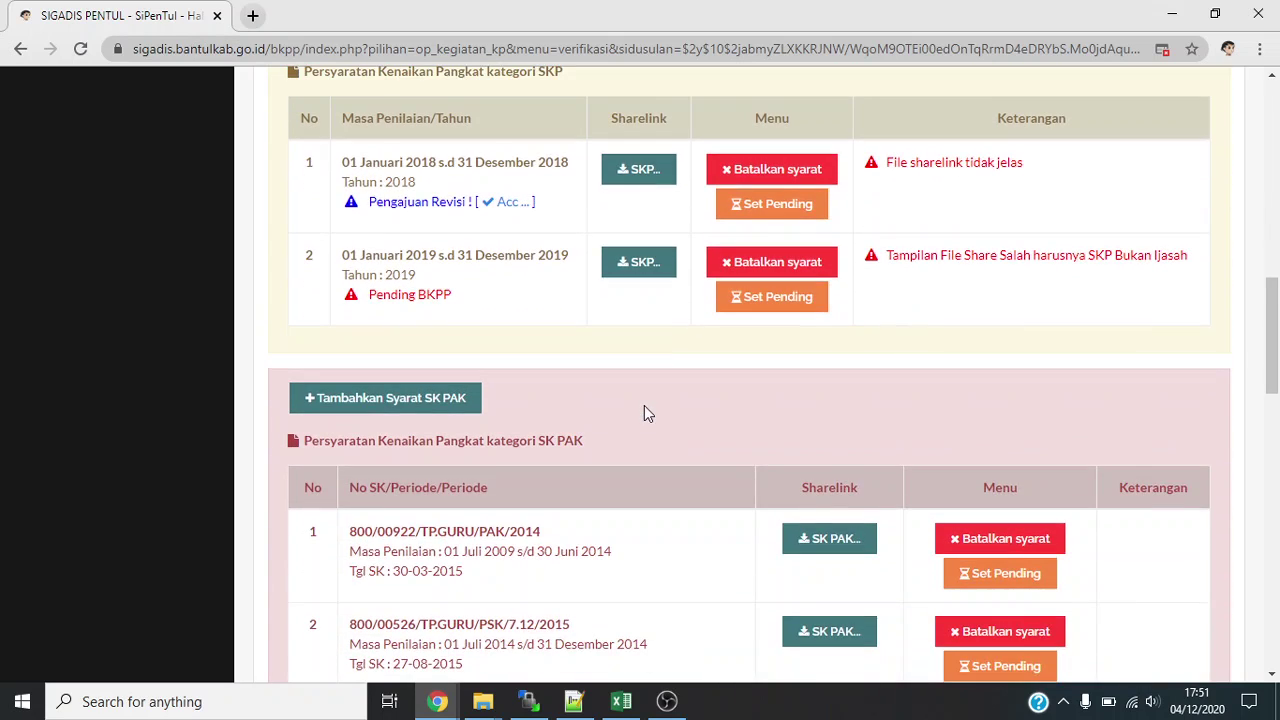
scroll(651, 388, up, 1)
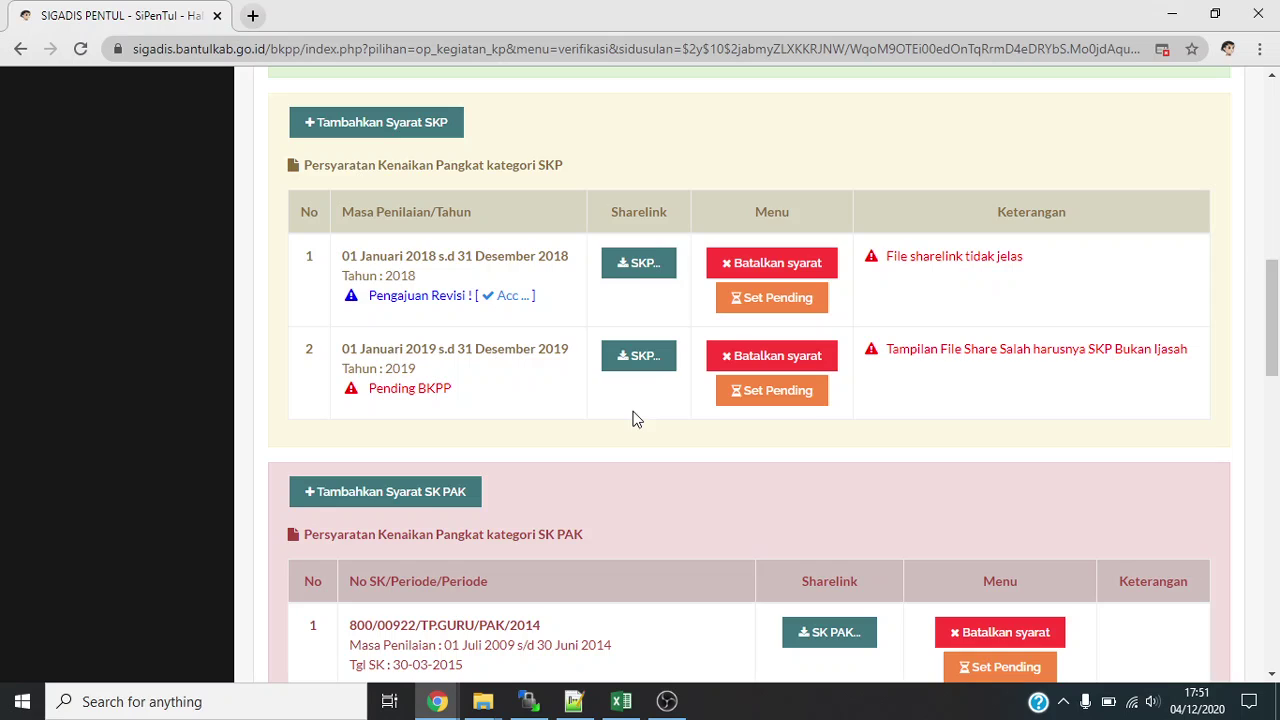
scroll(632, 418, down, 1)
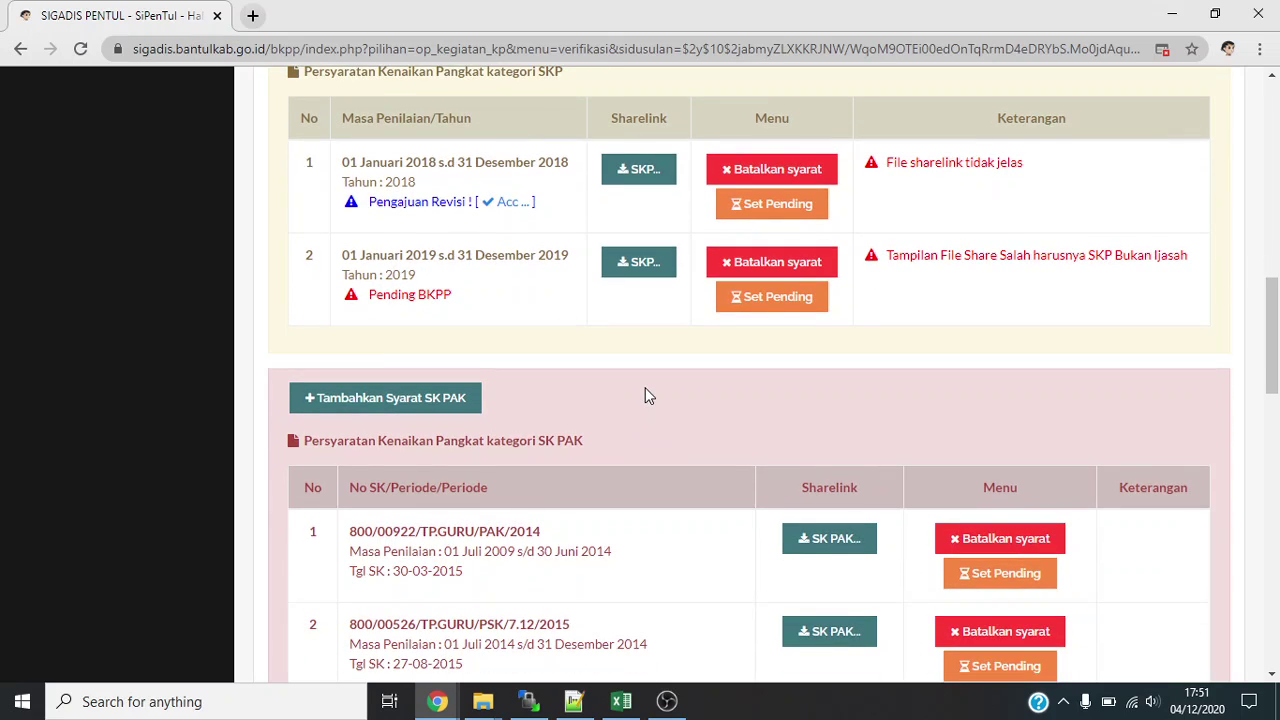
scroll(645, 396, down, 1)
scroll(645, 388, down, 1)
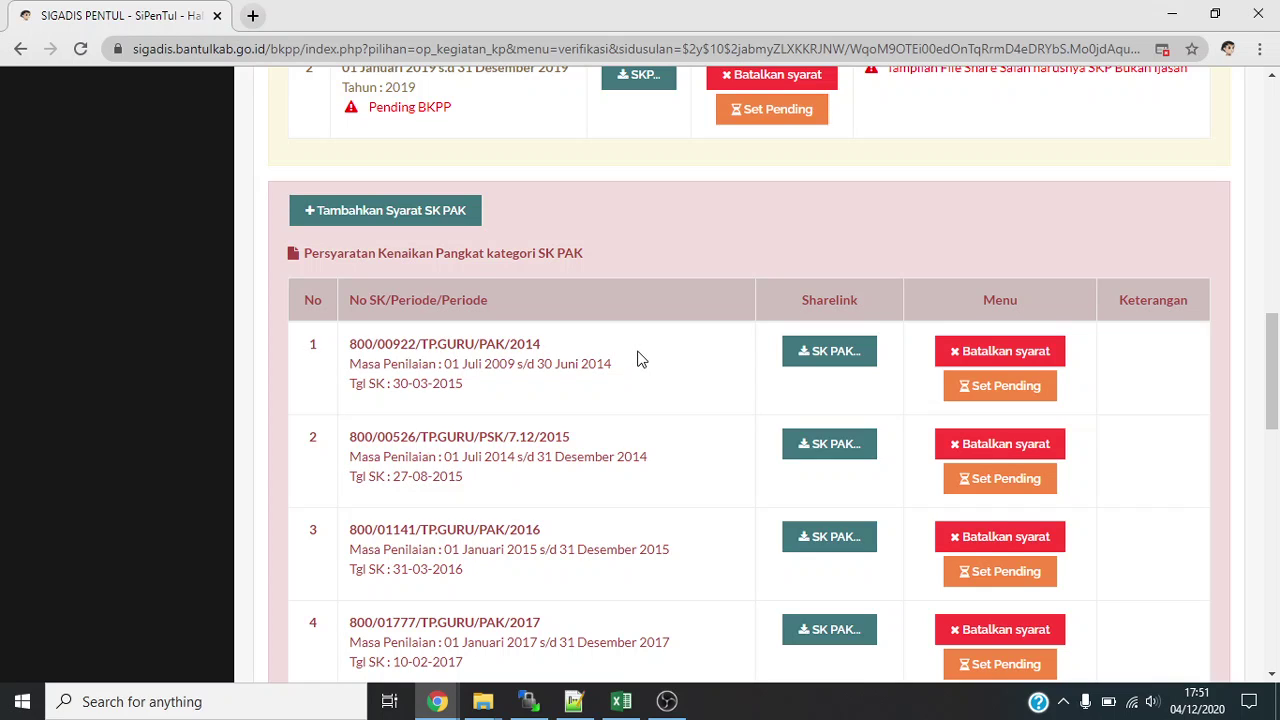
scroll(641, 359, down, 3)
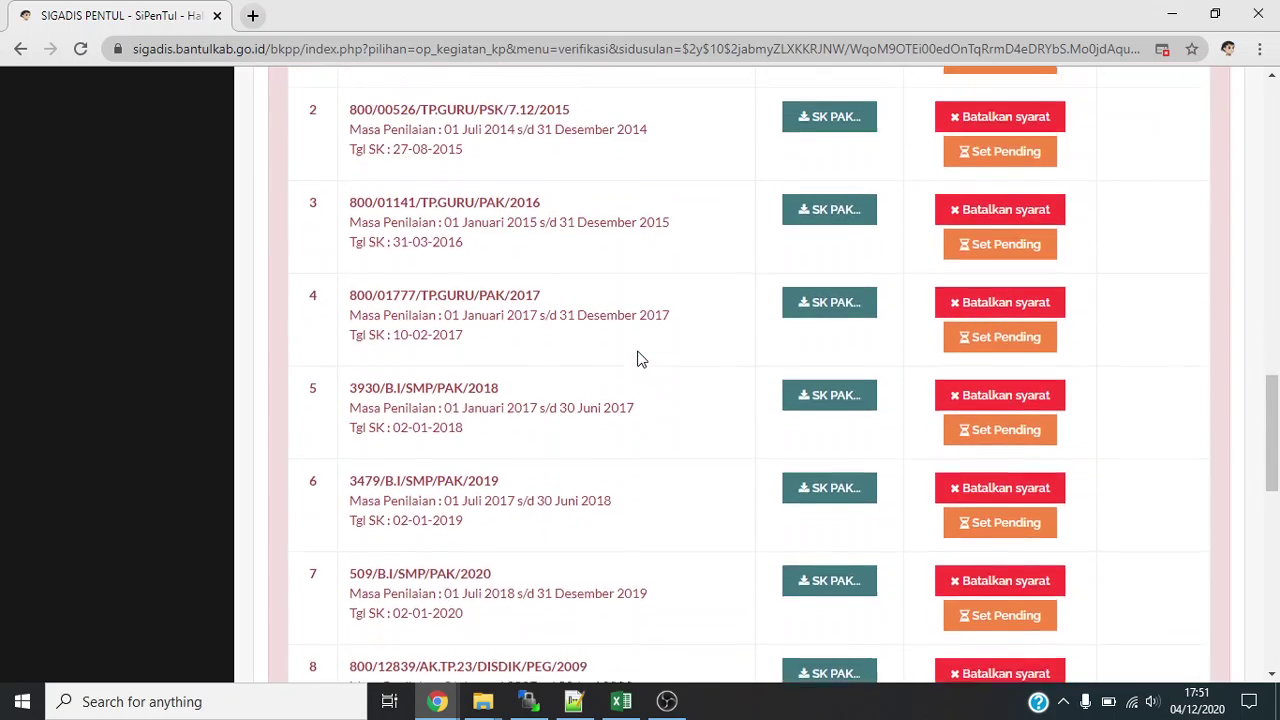
scroll(641, 359, up, 3)
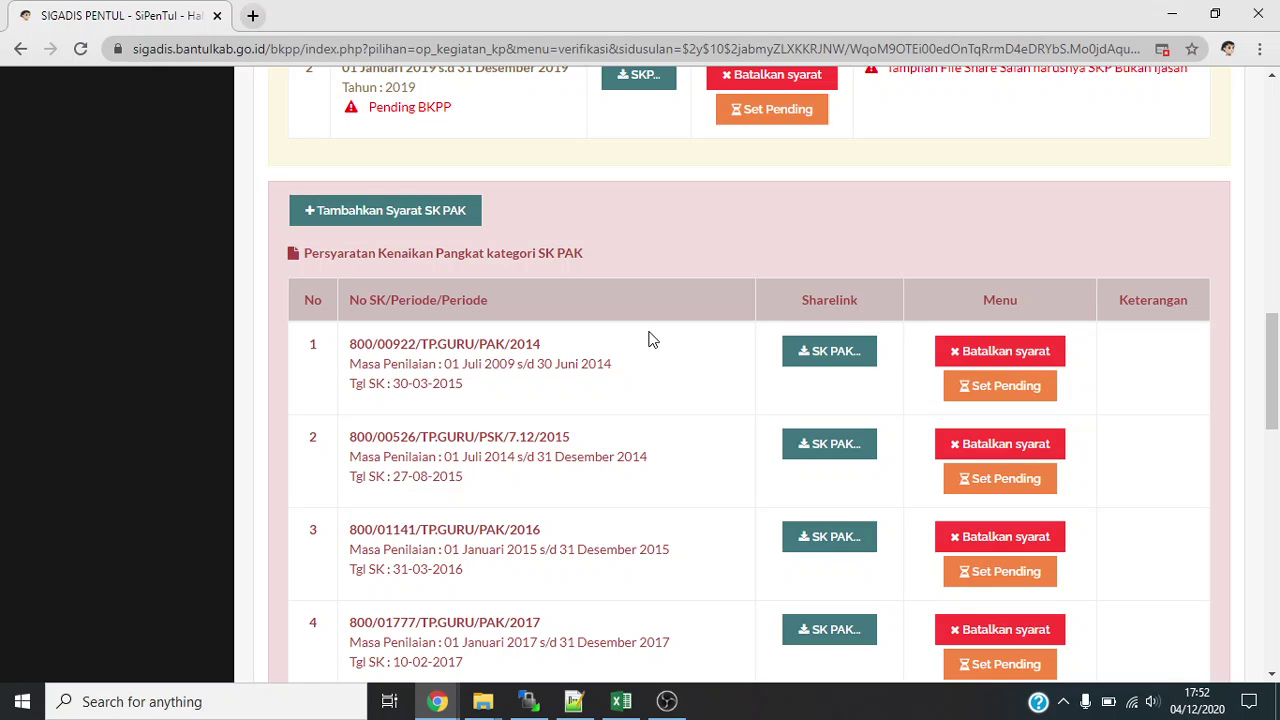
scroll(648, 340, down, 1)
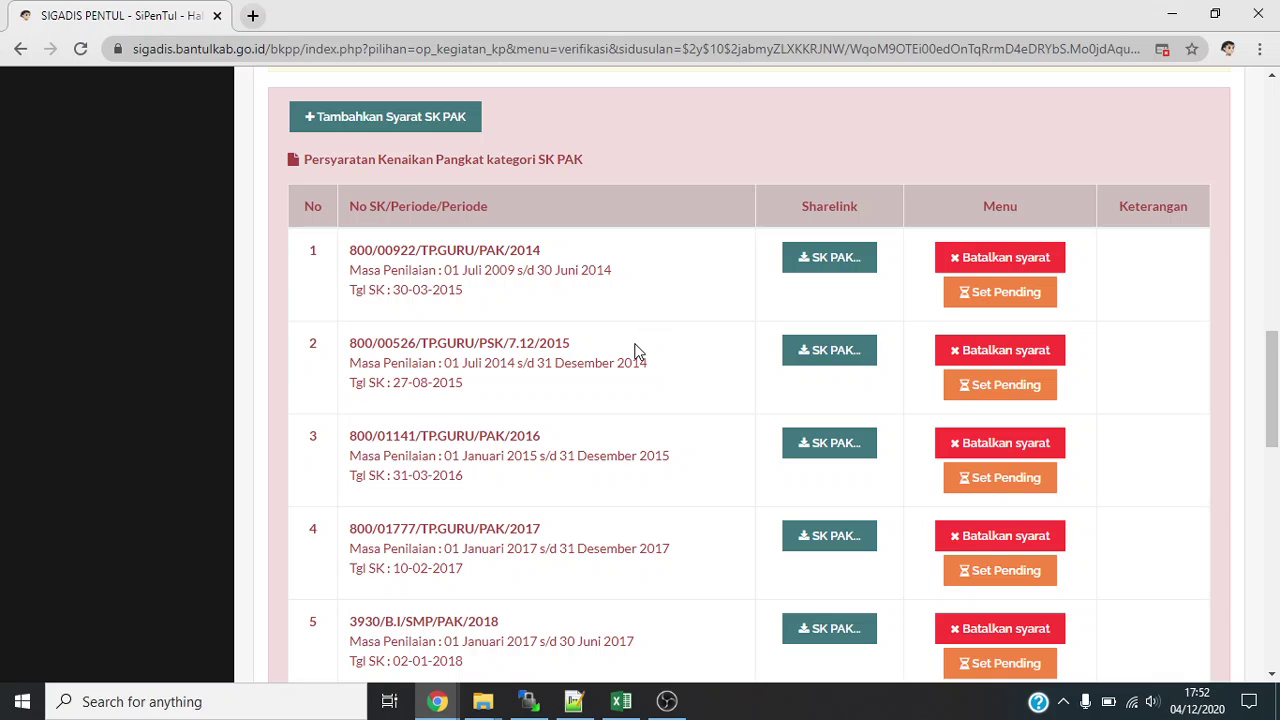
scroll(636, 352, down, 3)
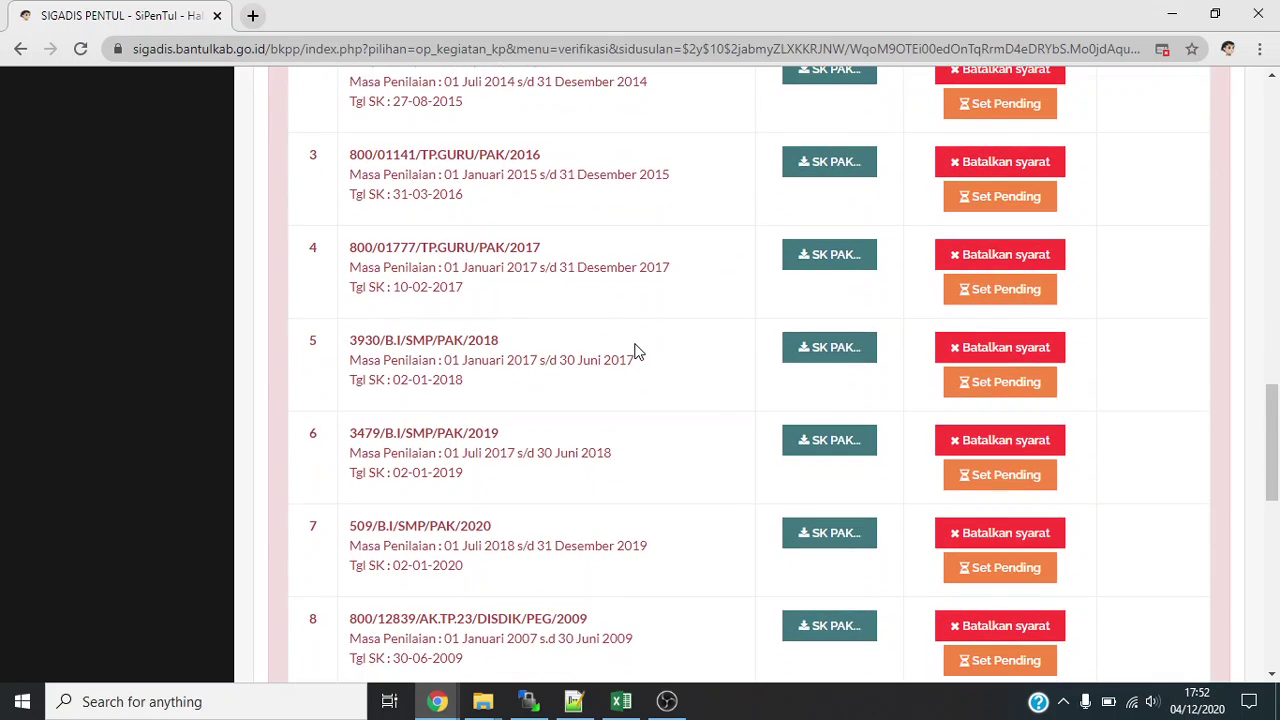
scroll(644, 340, up, 3)
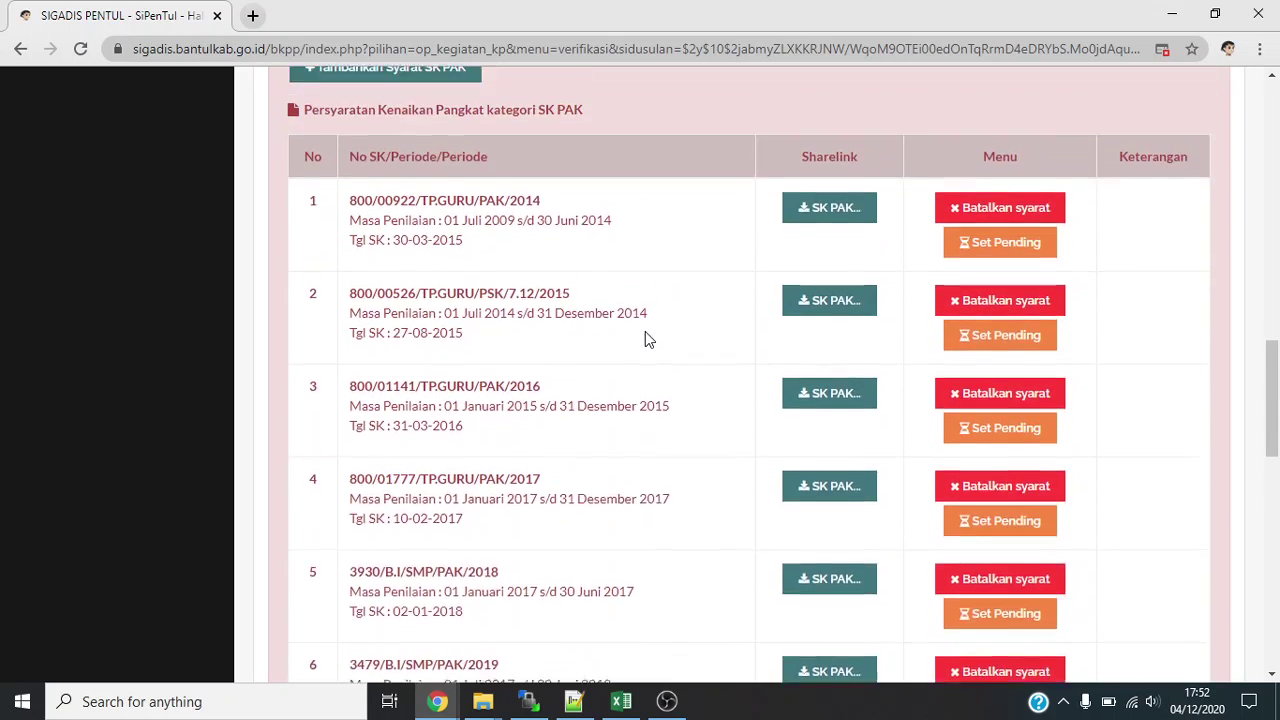
scroll(770, 300, down, 1)
scroll(677, 300, up, 8)
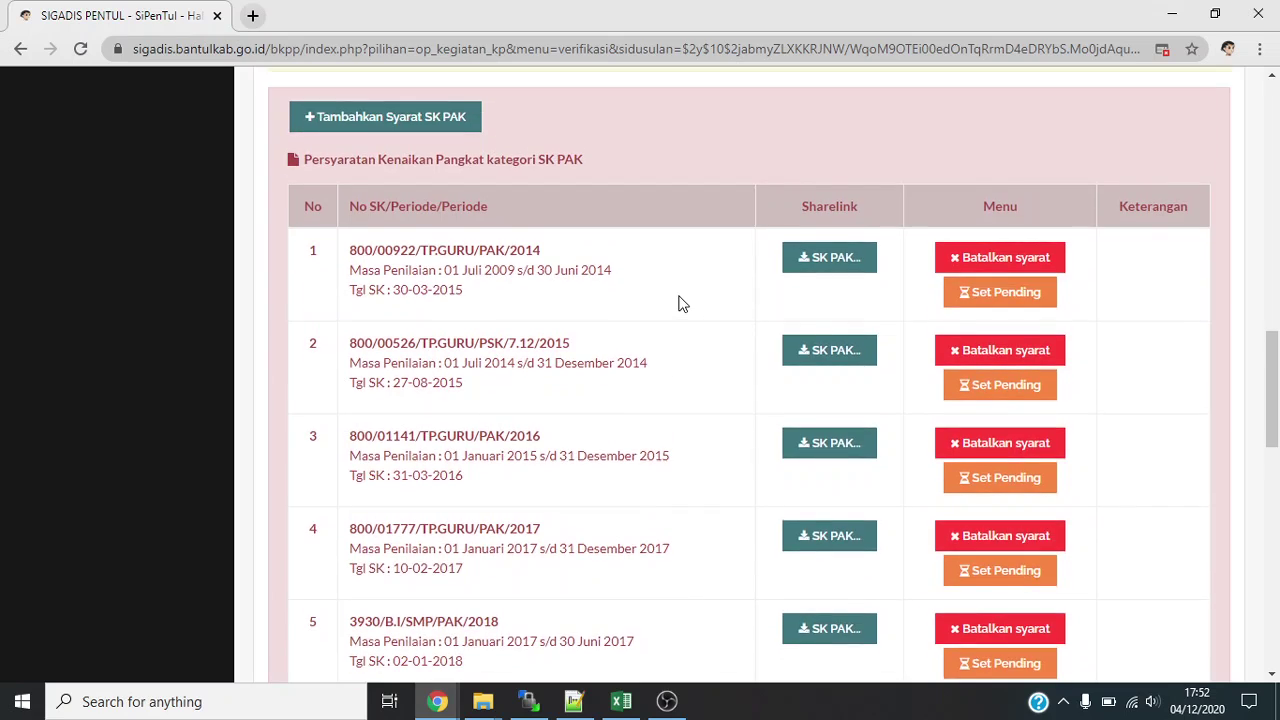
scroll(684, 300, up, 3)
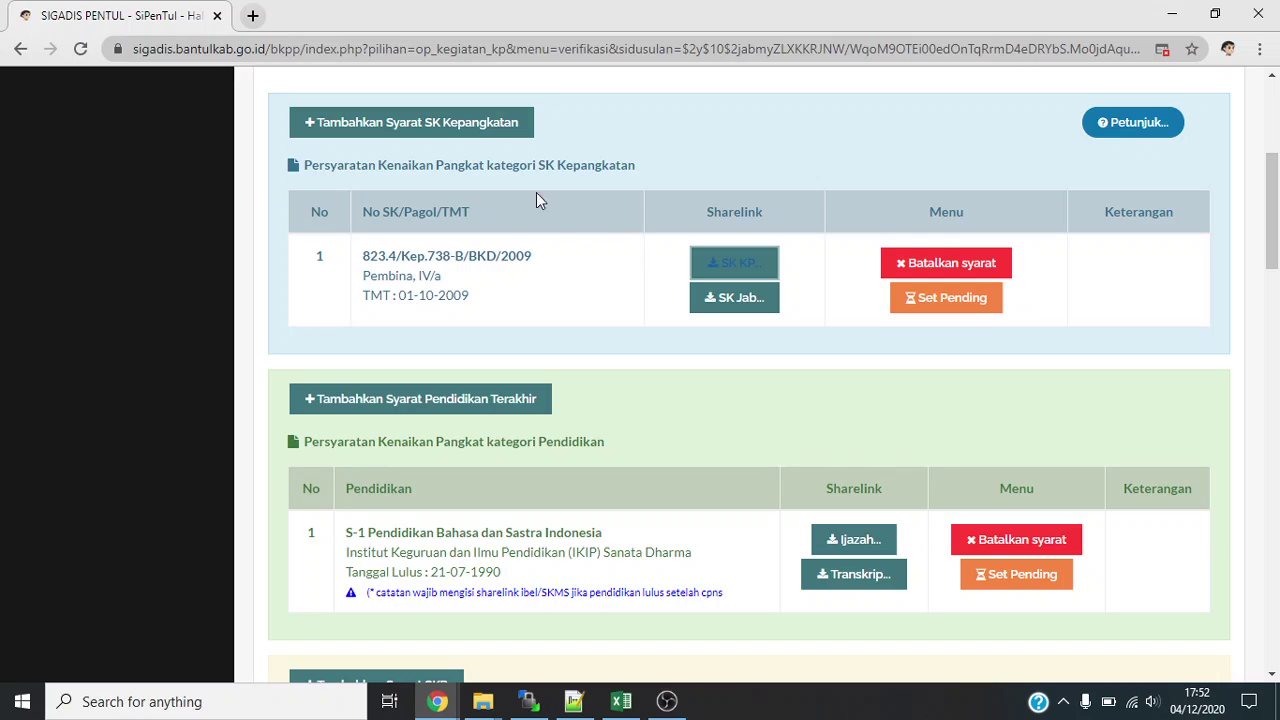
click(490, 143)
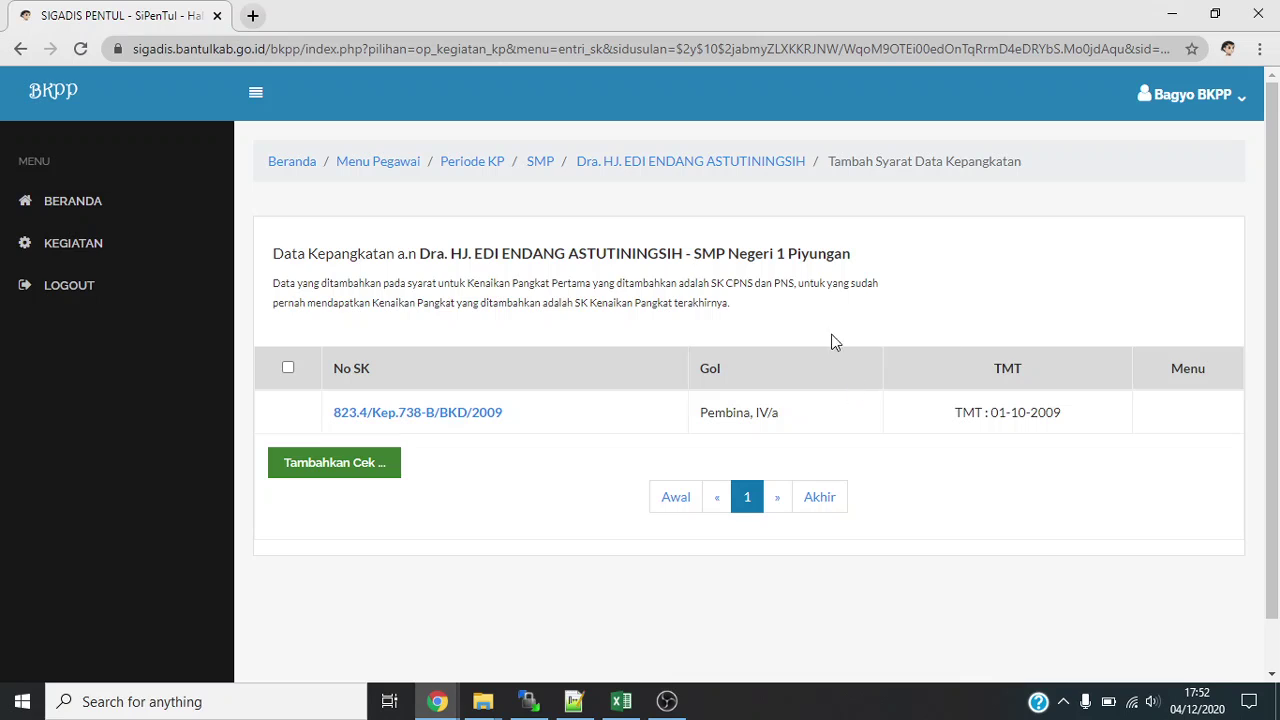
click(20, 49)
scroll(723, 349, down, 1)
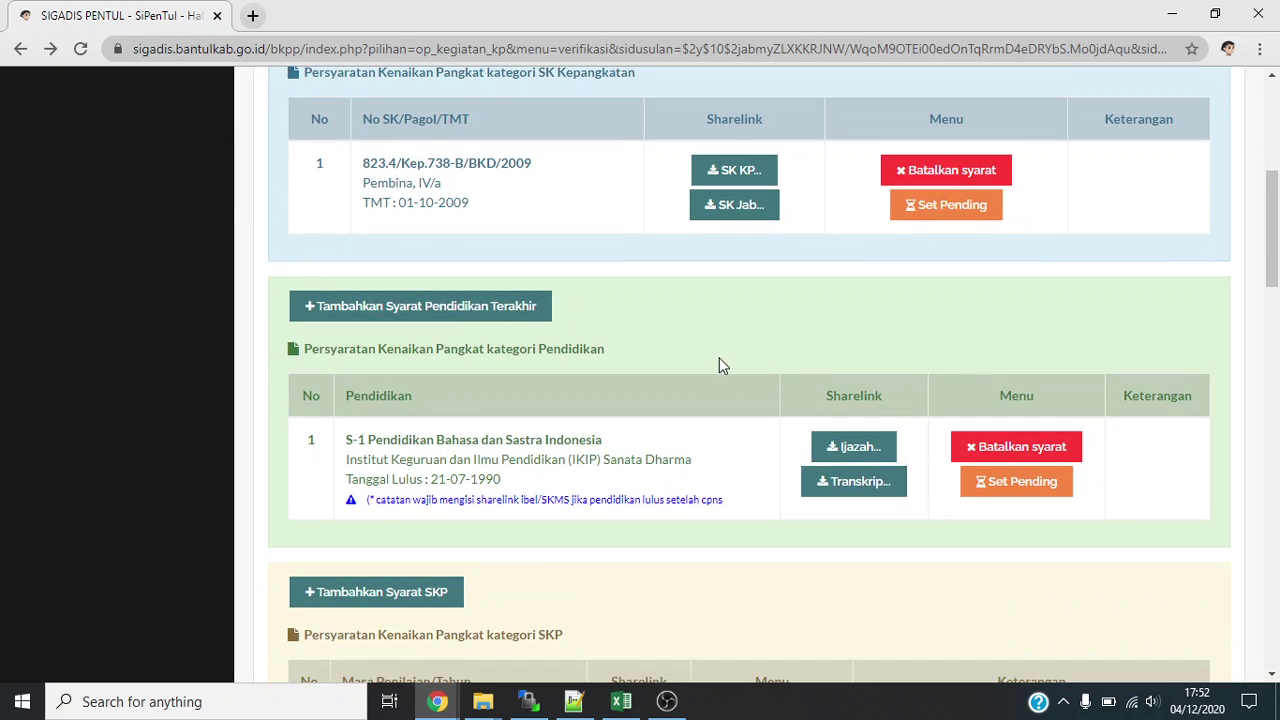
scroll(719, 367, up, 1)
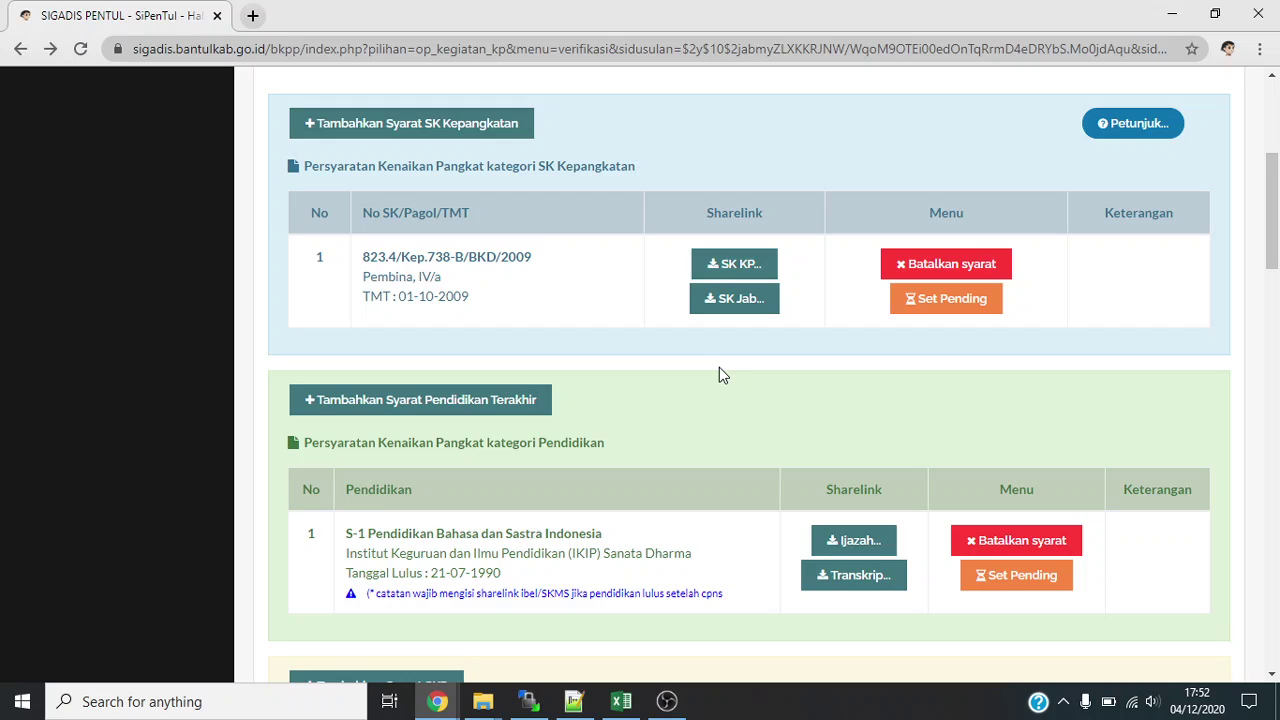
scroll(719, 367, down, 1)
scroll(719, 374, down, 1)
scroll(719, 368, down, 1)
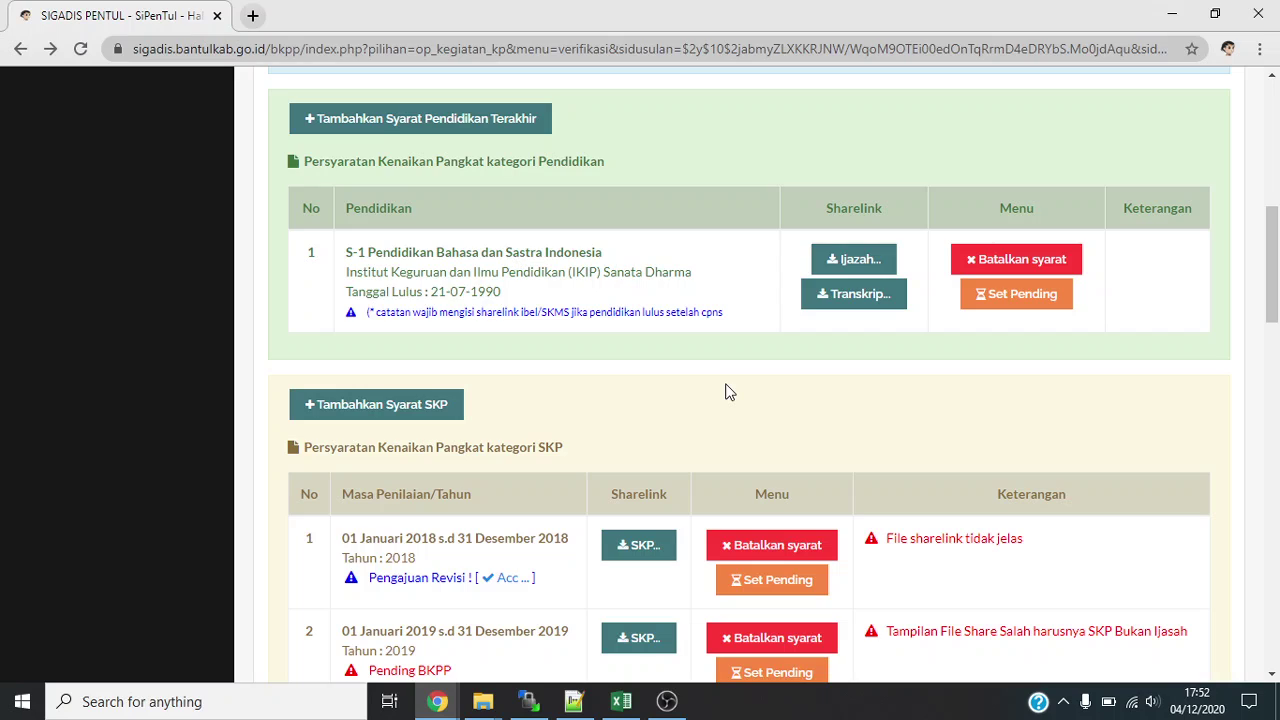
scroll(727, 392, up, 1)
scroll(727, 392, up, 1)
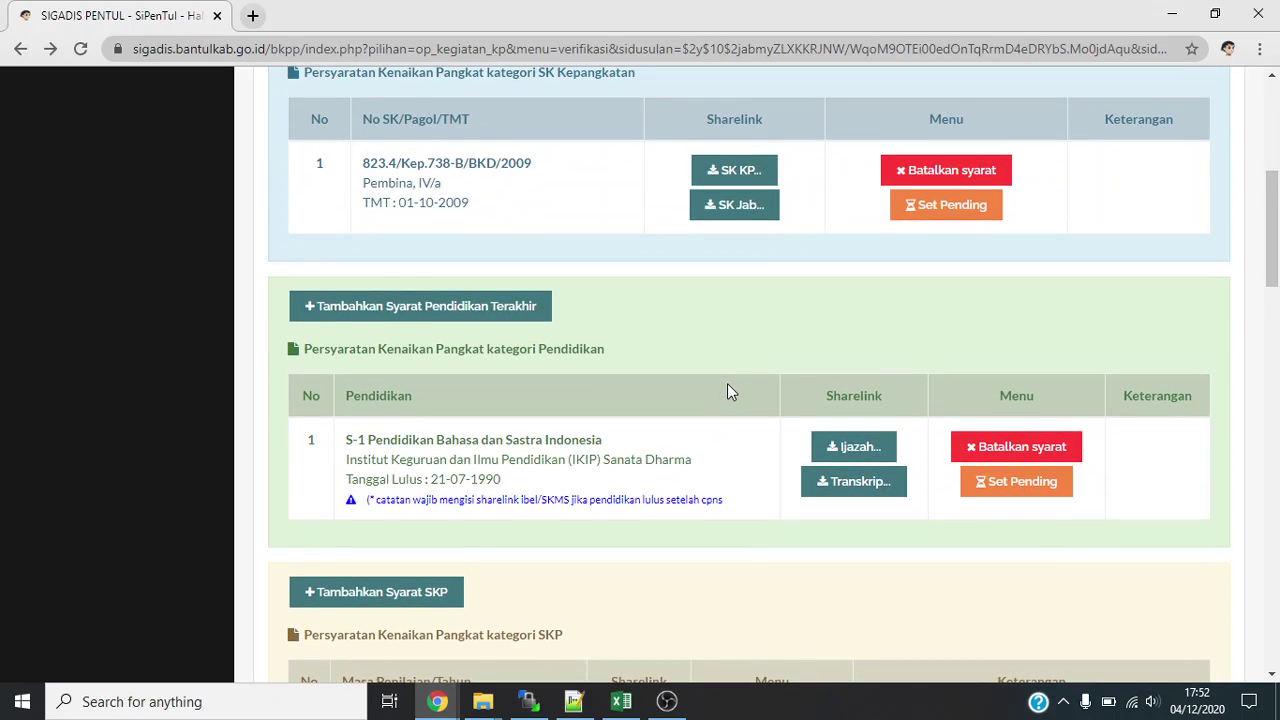
Set the SK Kepangkatan decree pending with the note 'SK Tidak Jelas silakan share ulang'.
click(945, 218)
scroll(680, 408, down, 1)
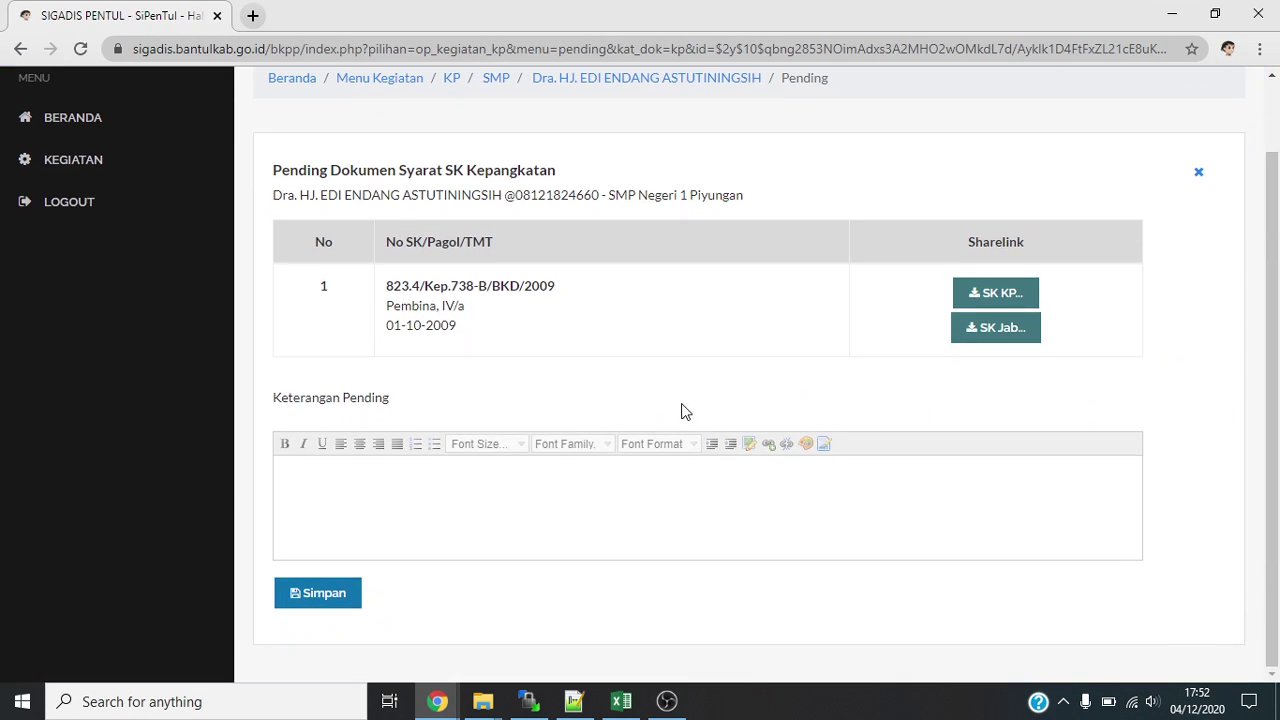
click(566, 488)
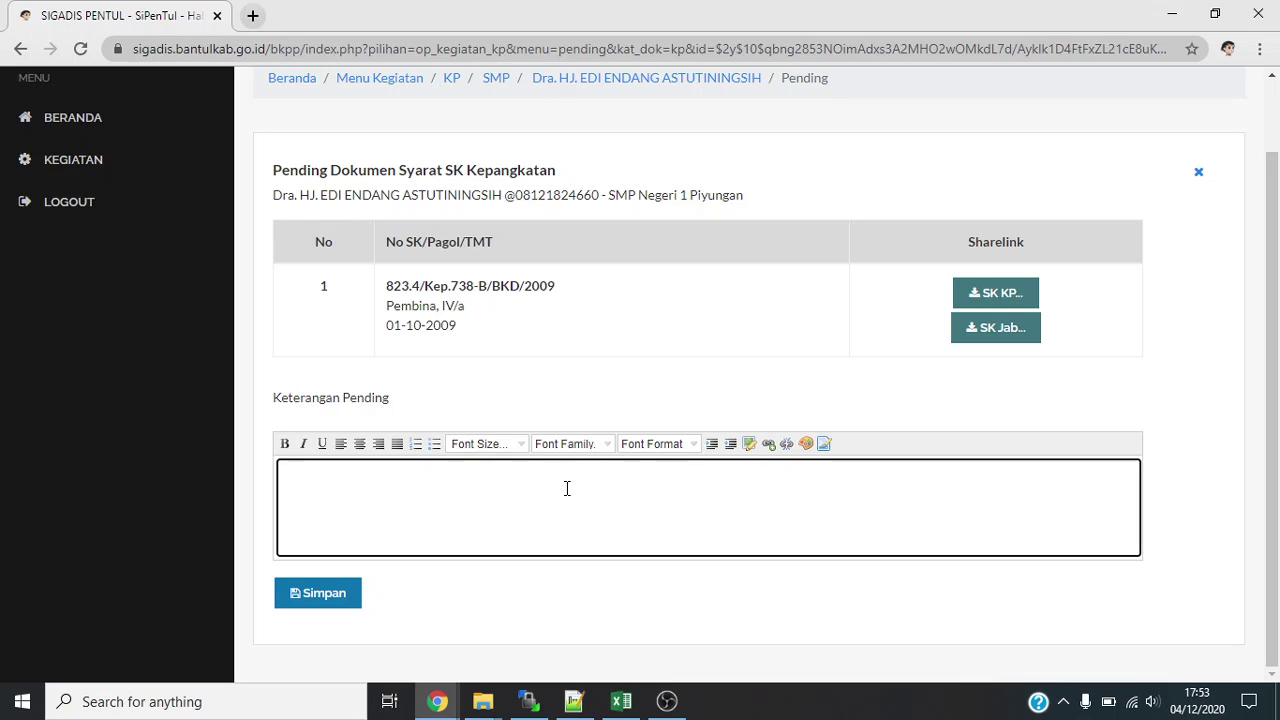
text(SK Tidak Jelas silakan)
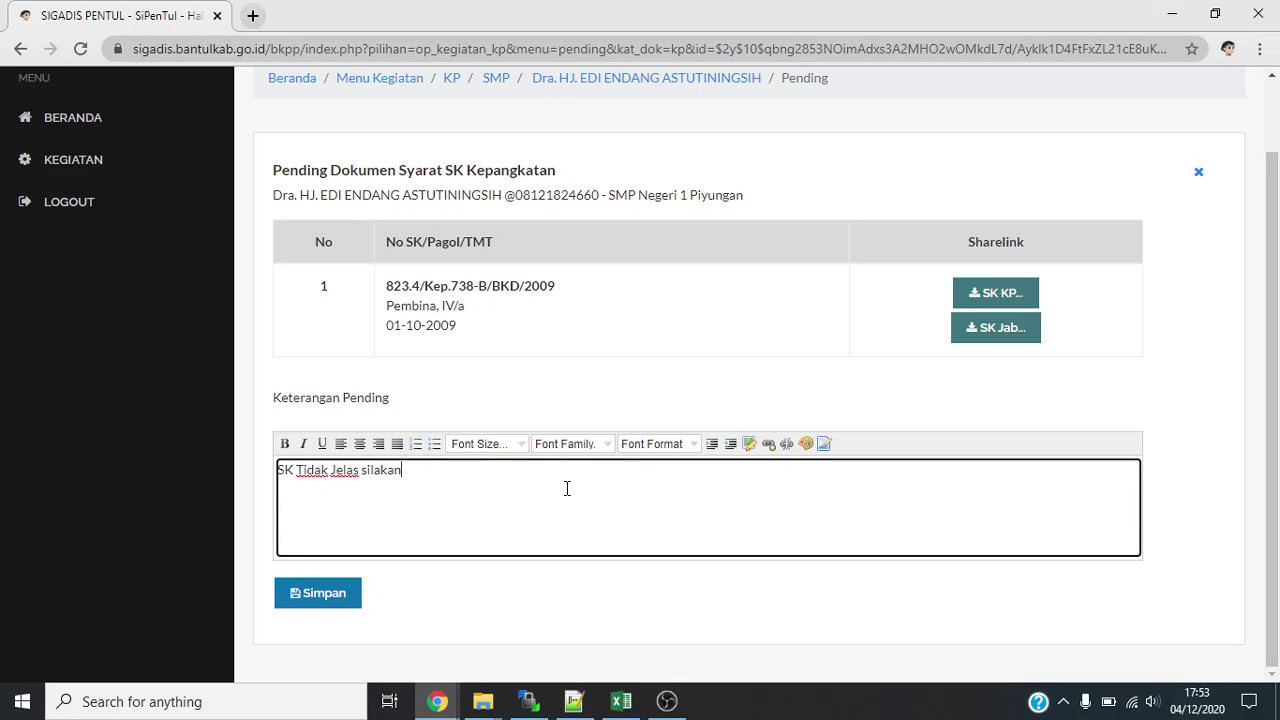
text( share ulang)
click(300, 594)
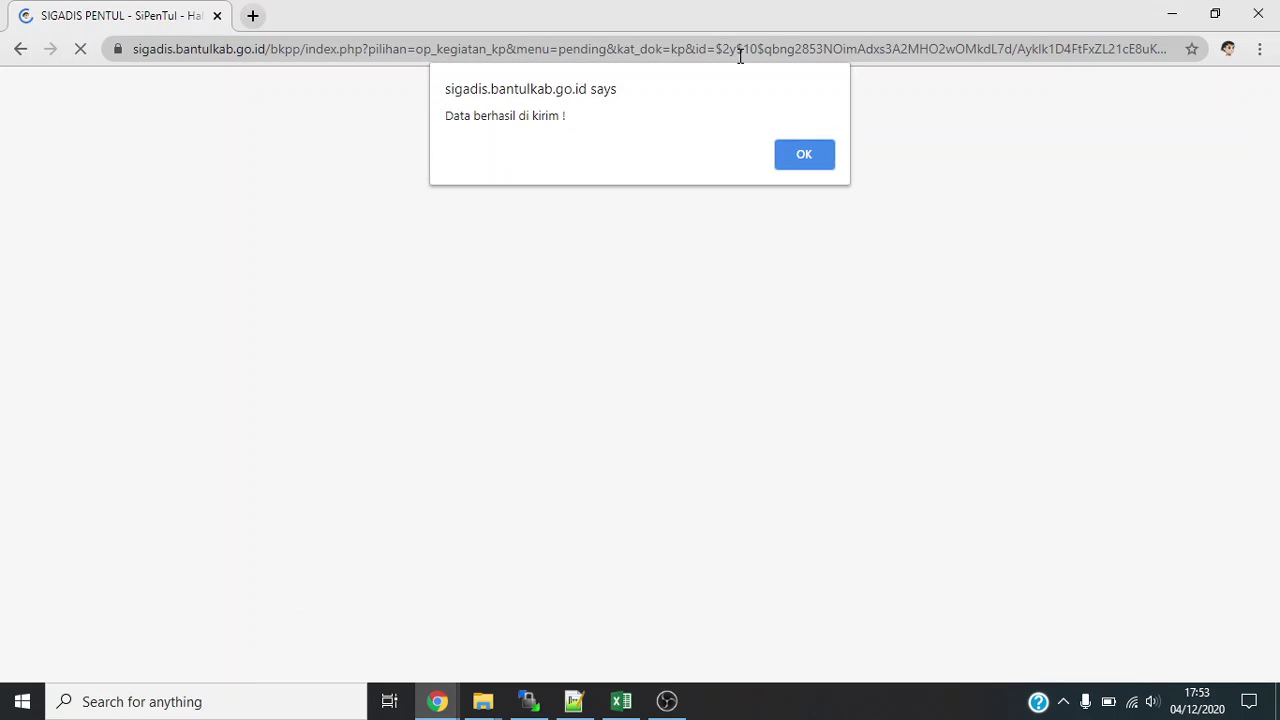
click(791, 161)
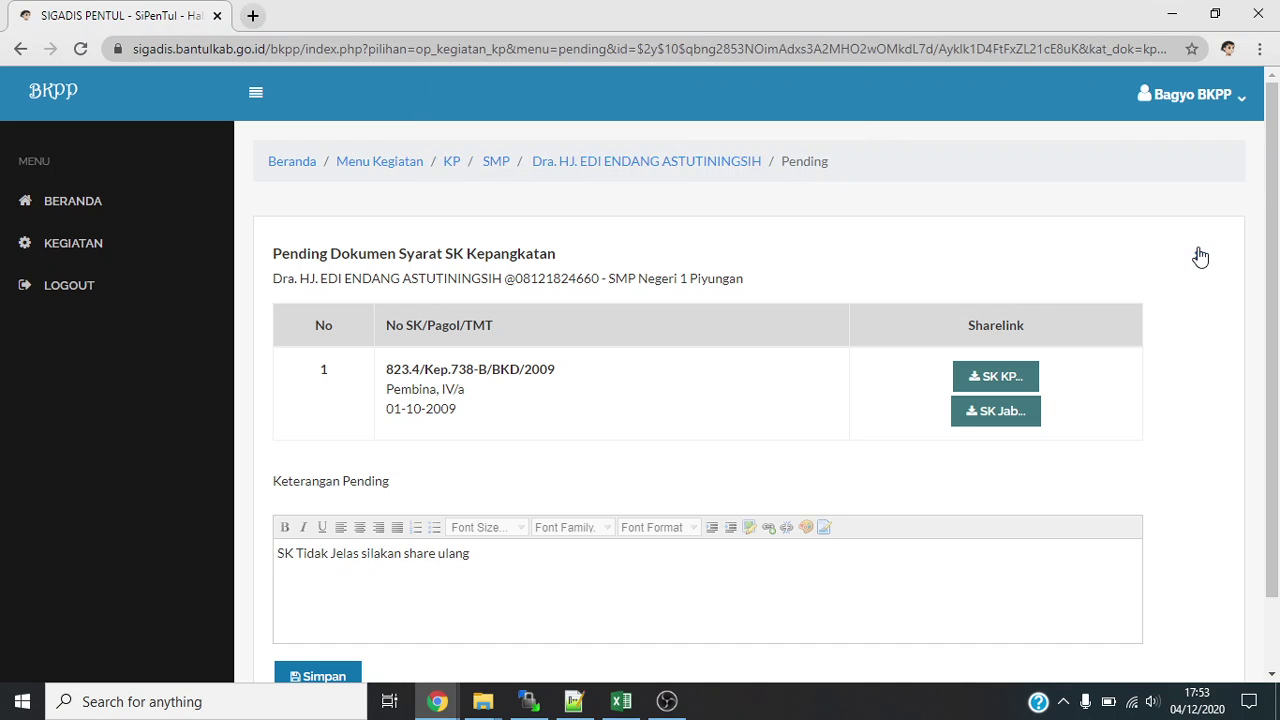
Close the Pending panel and scroll down to the SKP table with the 2019 and 2018 appraisals.
click(1199, 256)
scroll(752, 400, down, 2)
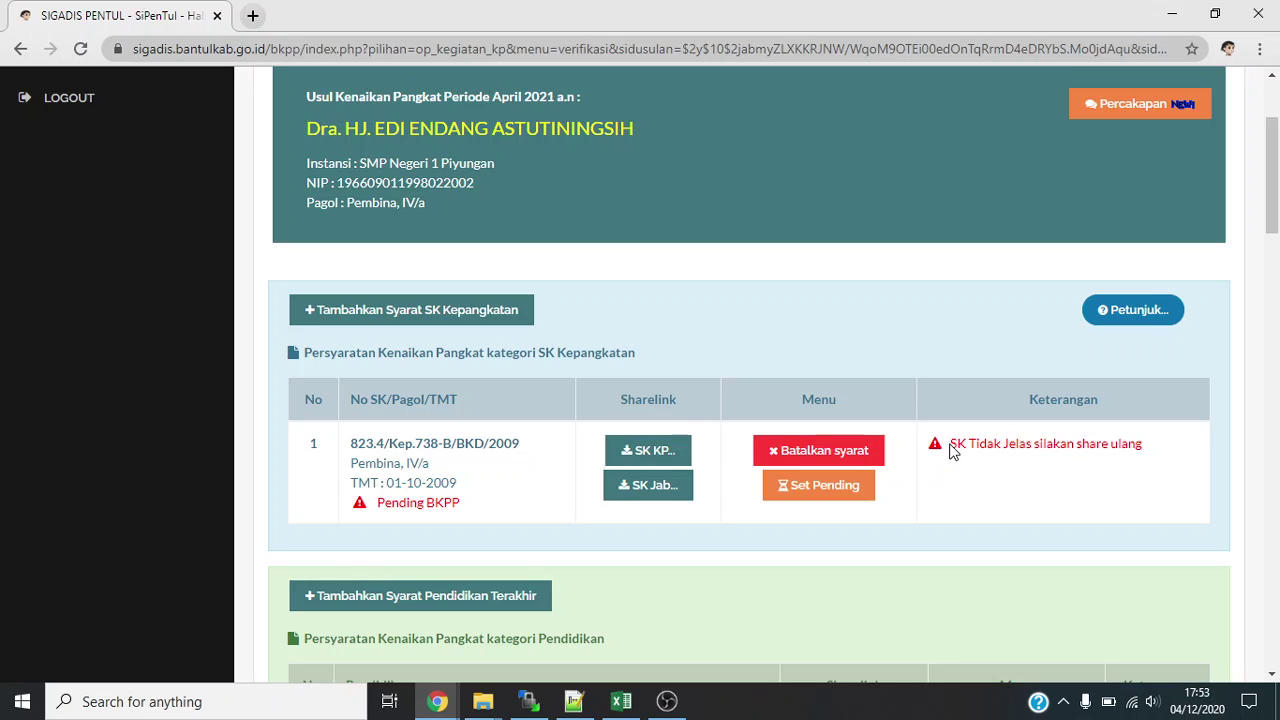
scroll(965, 450, down, 1)
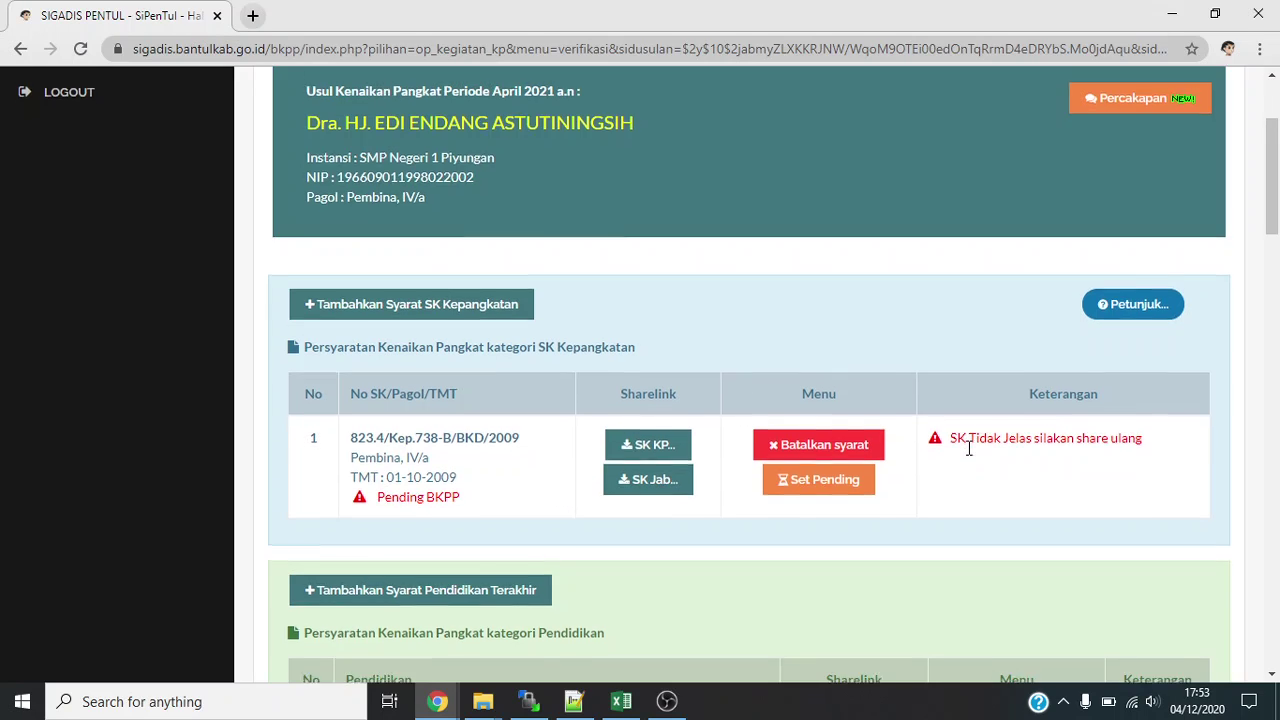
scroll(970, 450, down, 1)
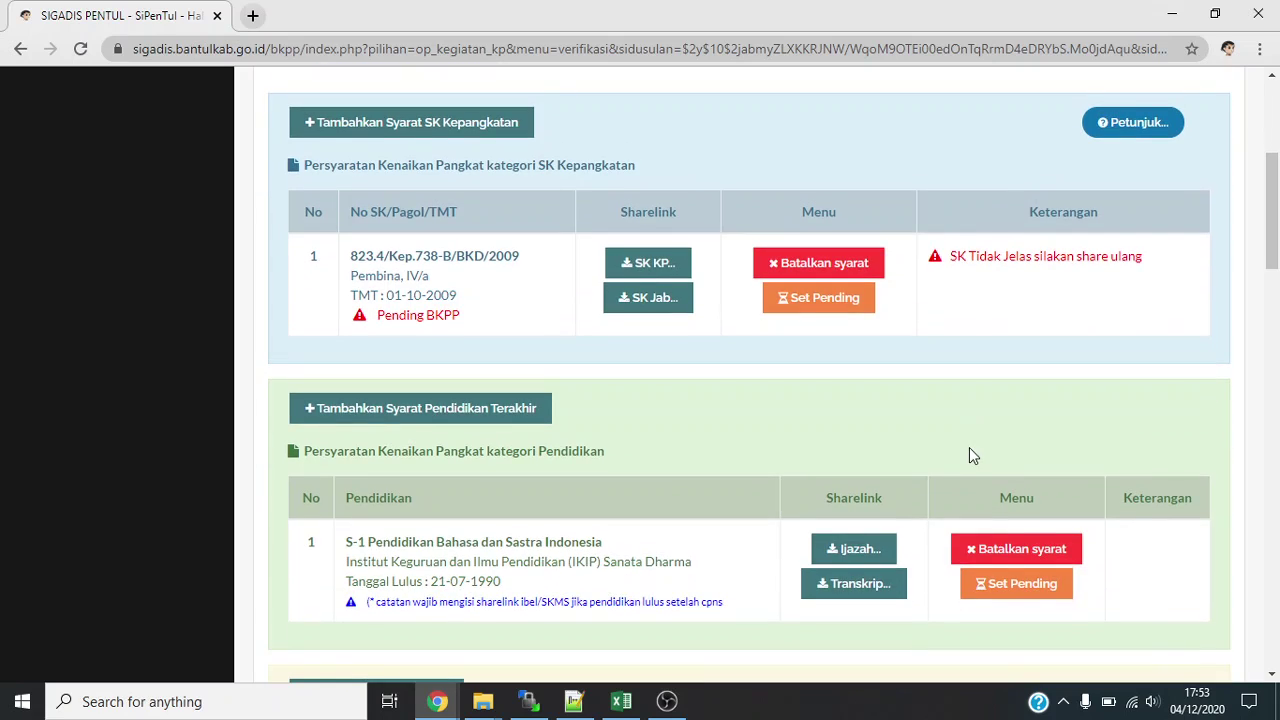
scroll(970, 450, down, 2)
scroll(970, 450, down, 1)
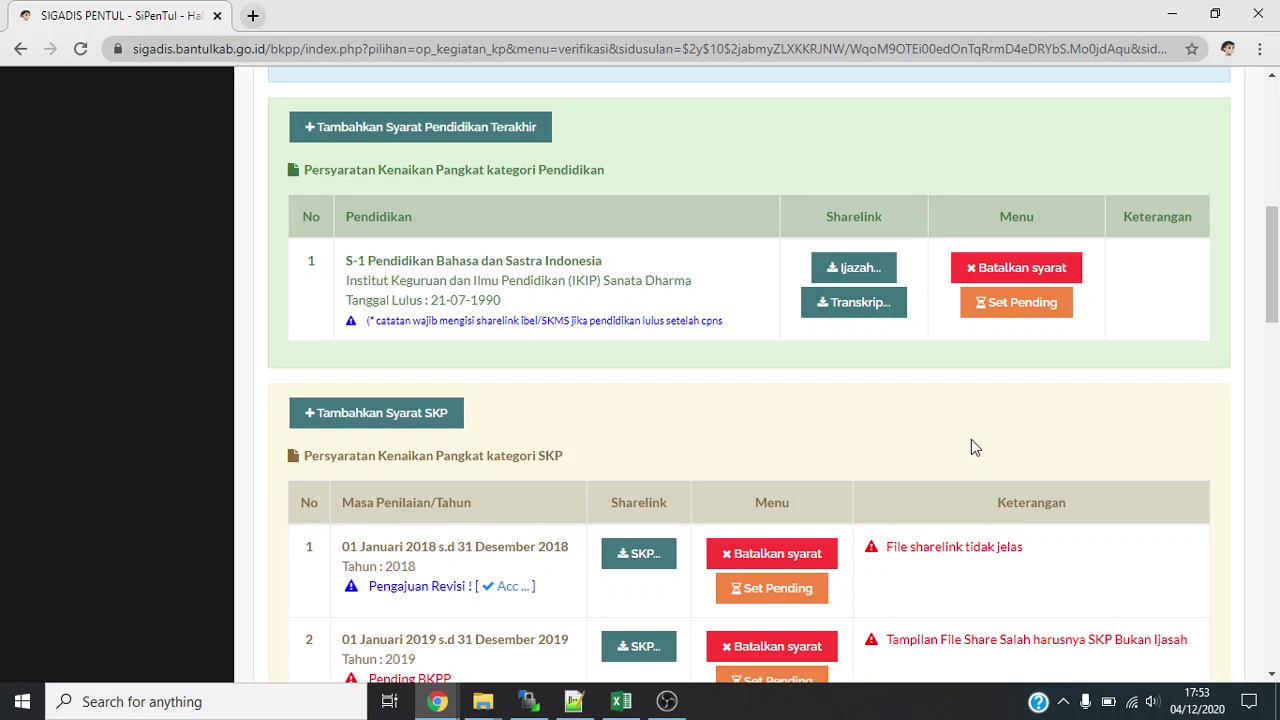
scroll(971, 447, up, 2)
scroll(654, 309, down, 2)
scroll(650, 317, down, 1)
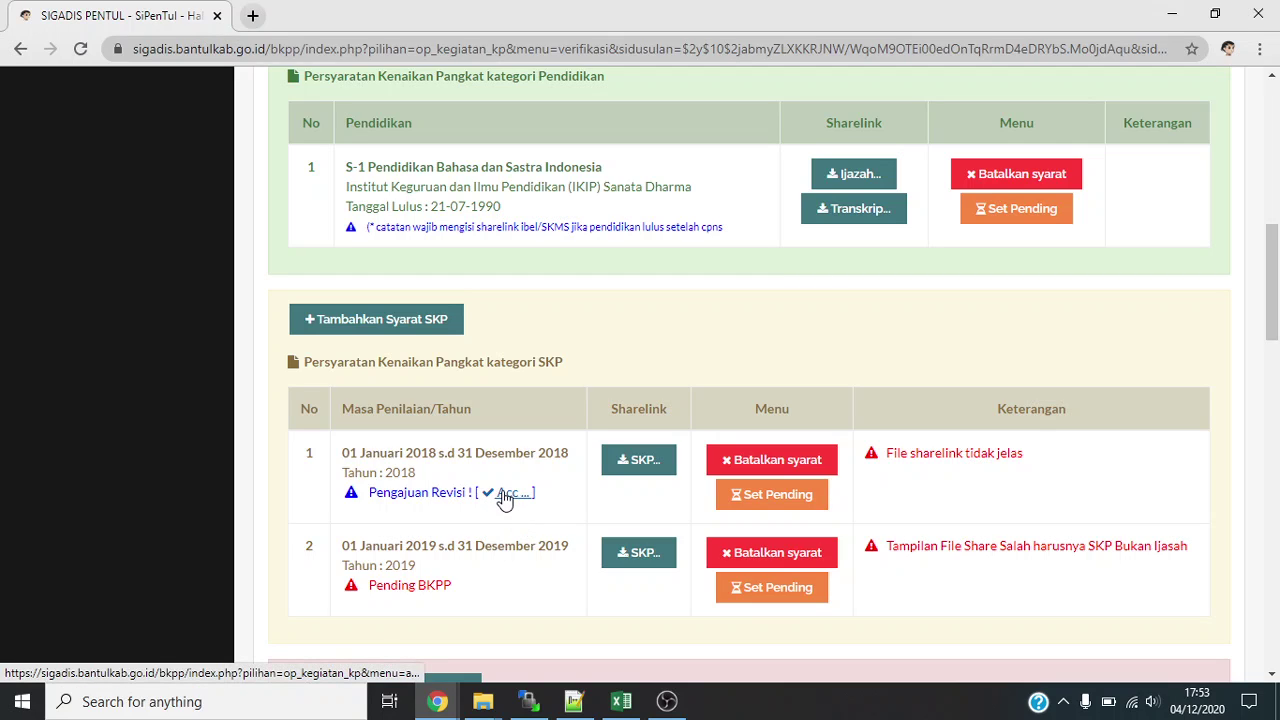
Accept the applicant's revised 2018 SKP and scroll down to the Catatan and Lengkap fields.
click(505, 497)
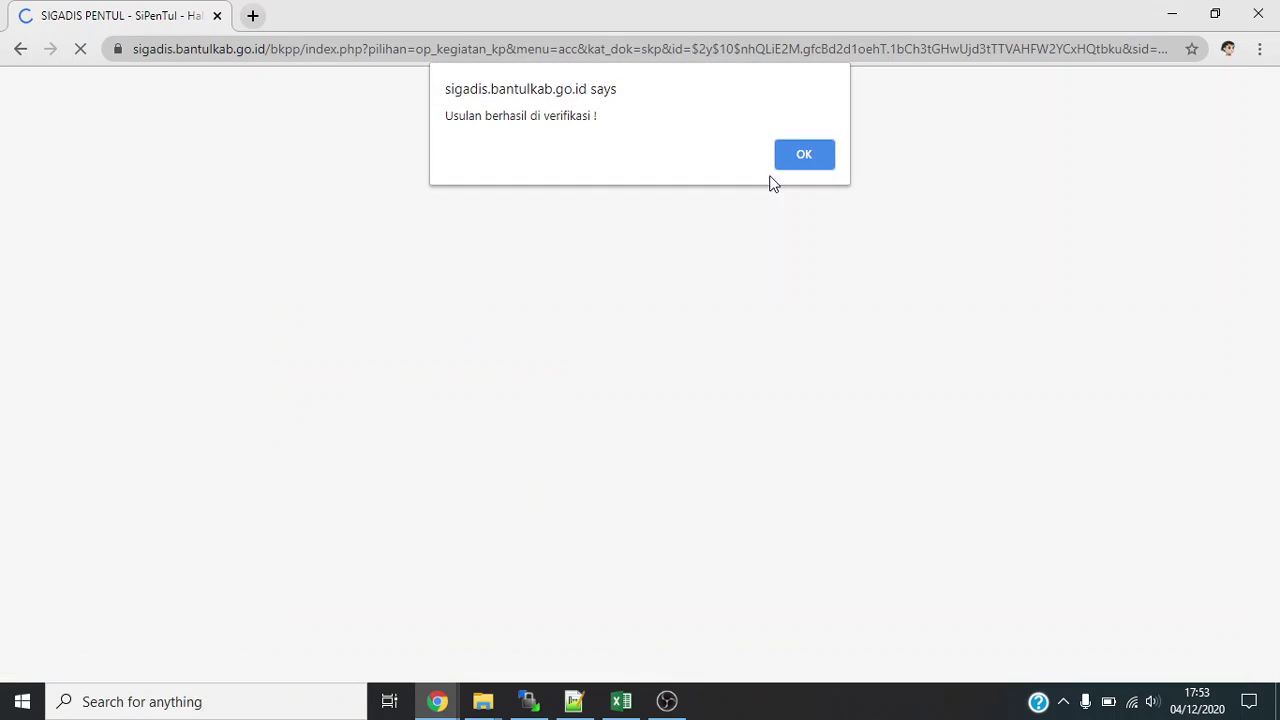
click(806, 155)
scroll(808, 272, down, 5)
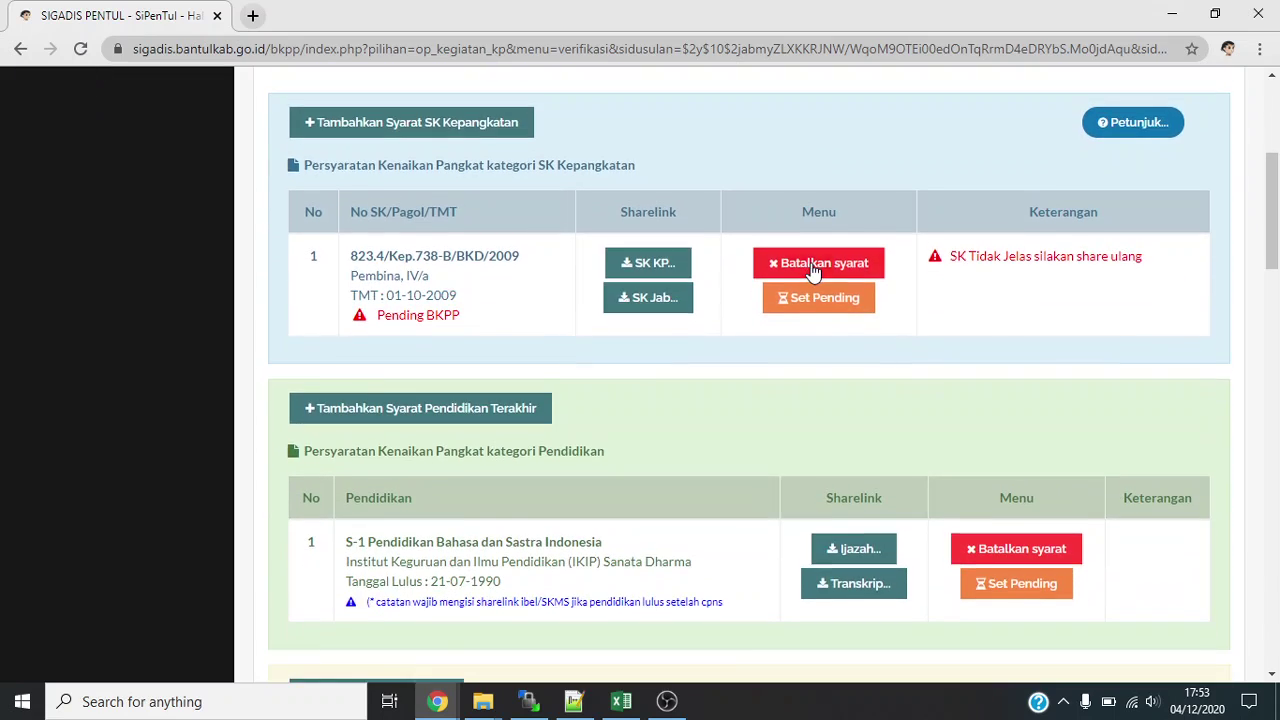
scroll(813, 273, down, 6)
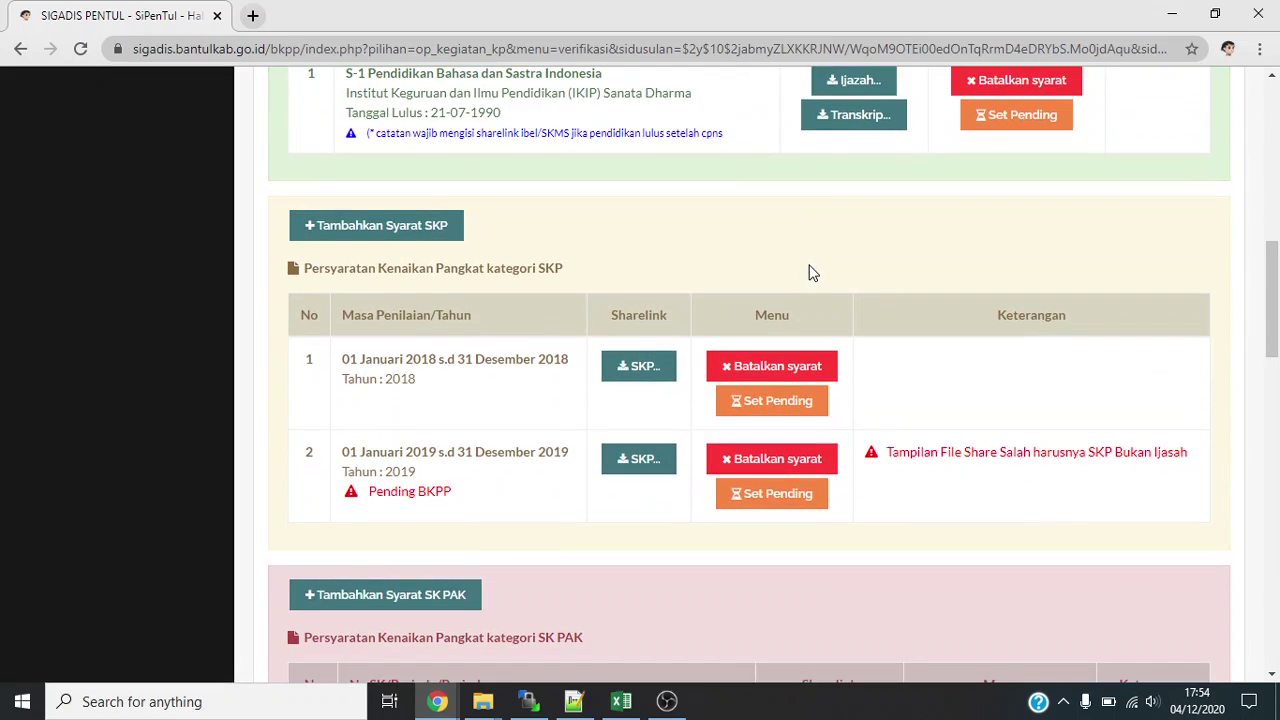
scroll(813, 272, down, 3)
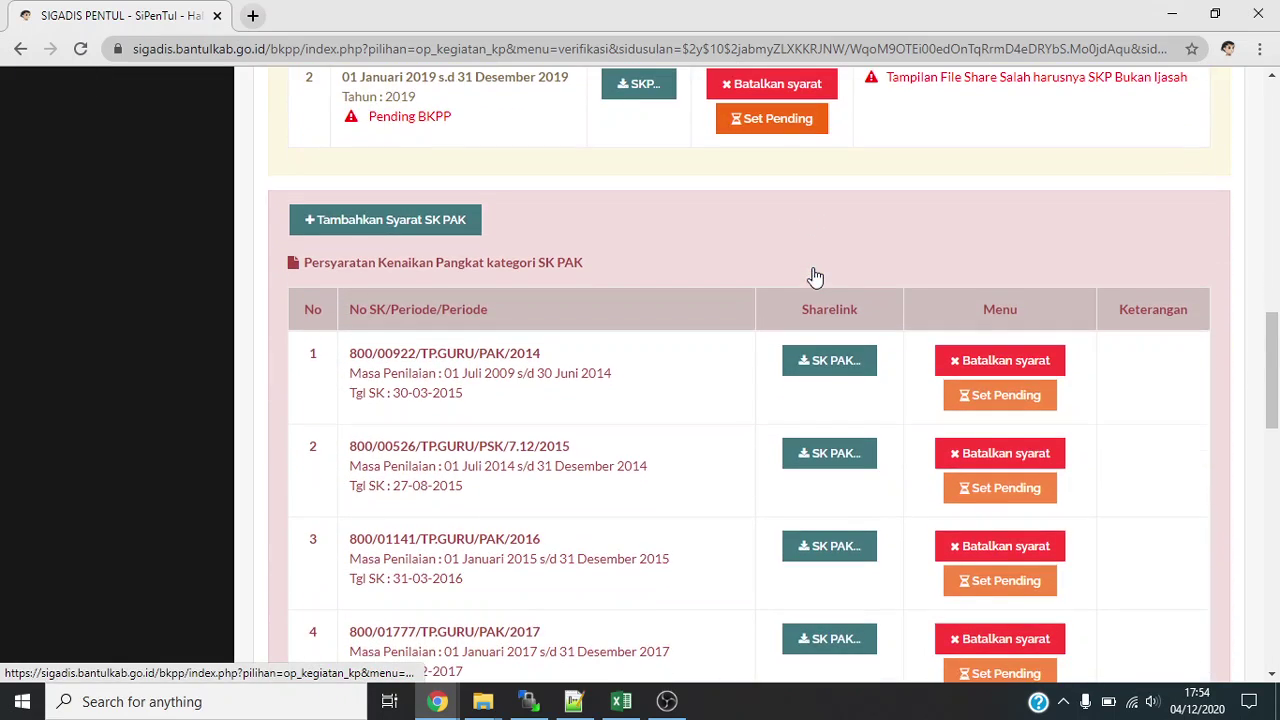
scroll(690, 285, down, 5)
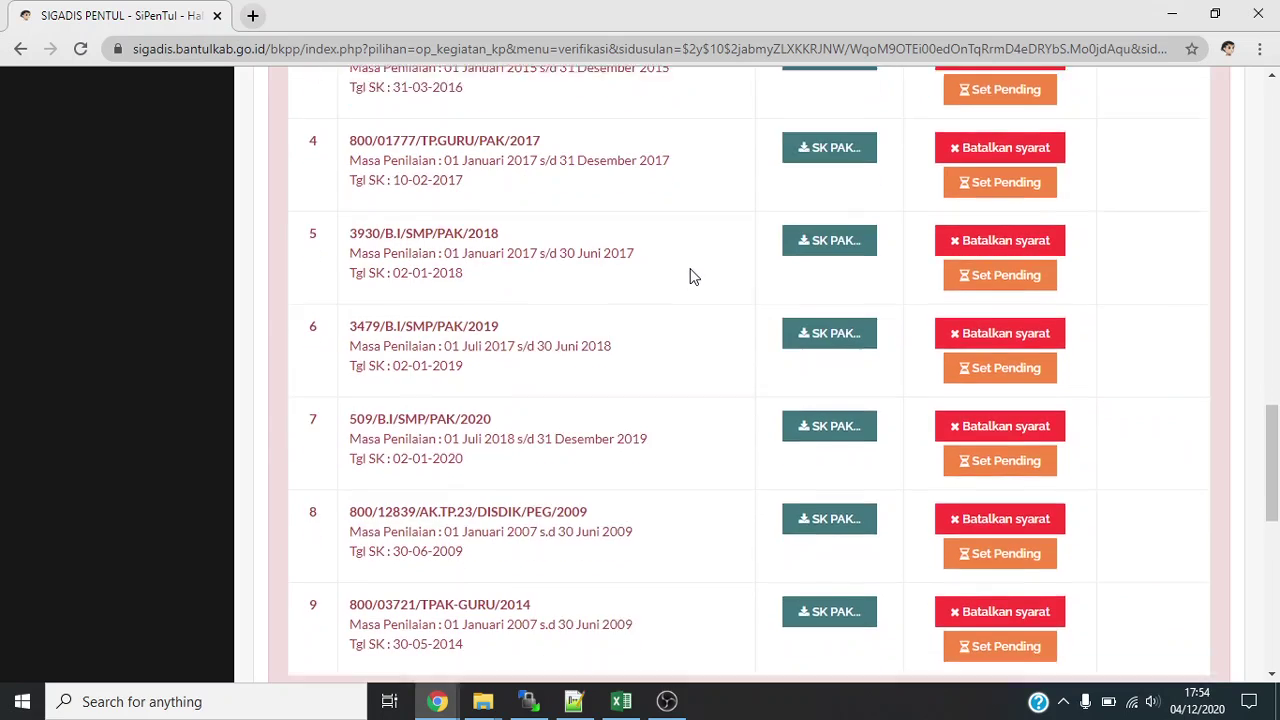
scroll(698, 274, down, 3)
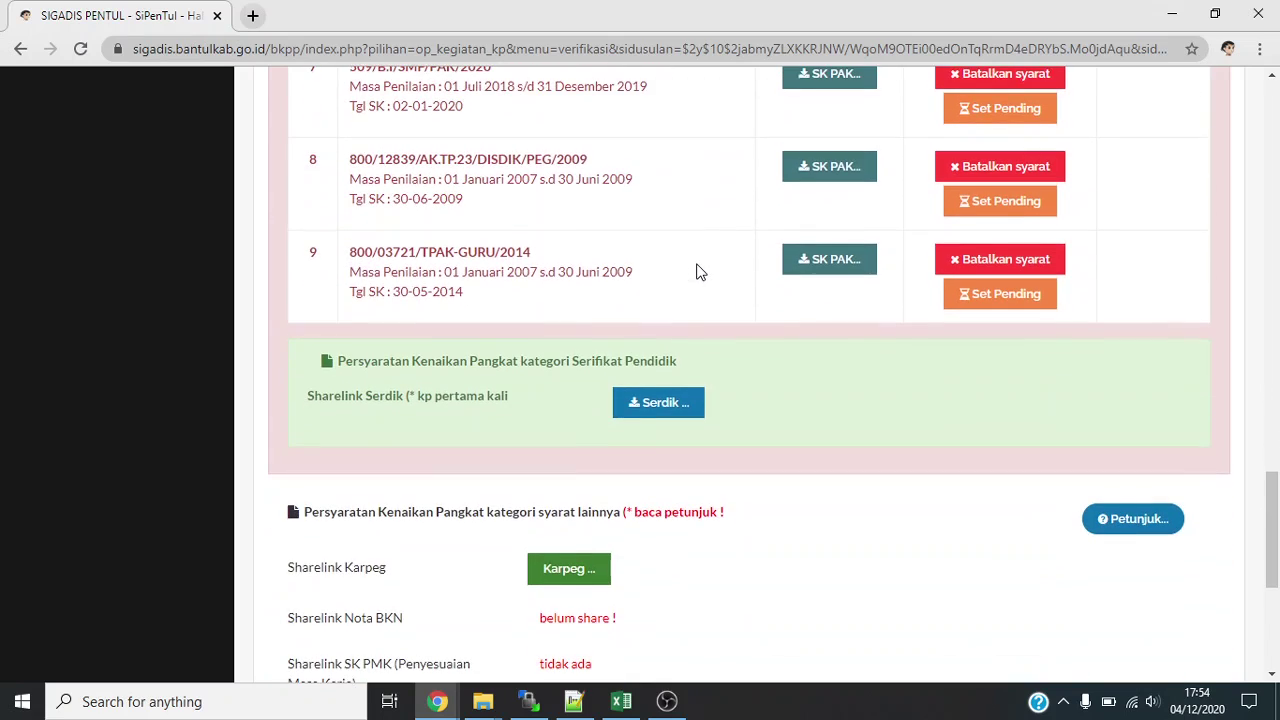
scroll(698, 276, down, 4)
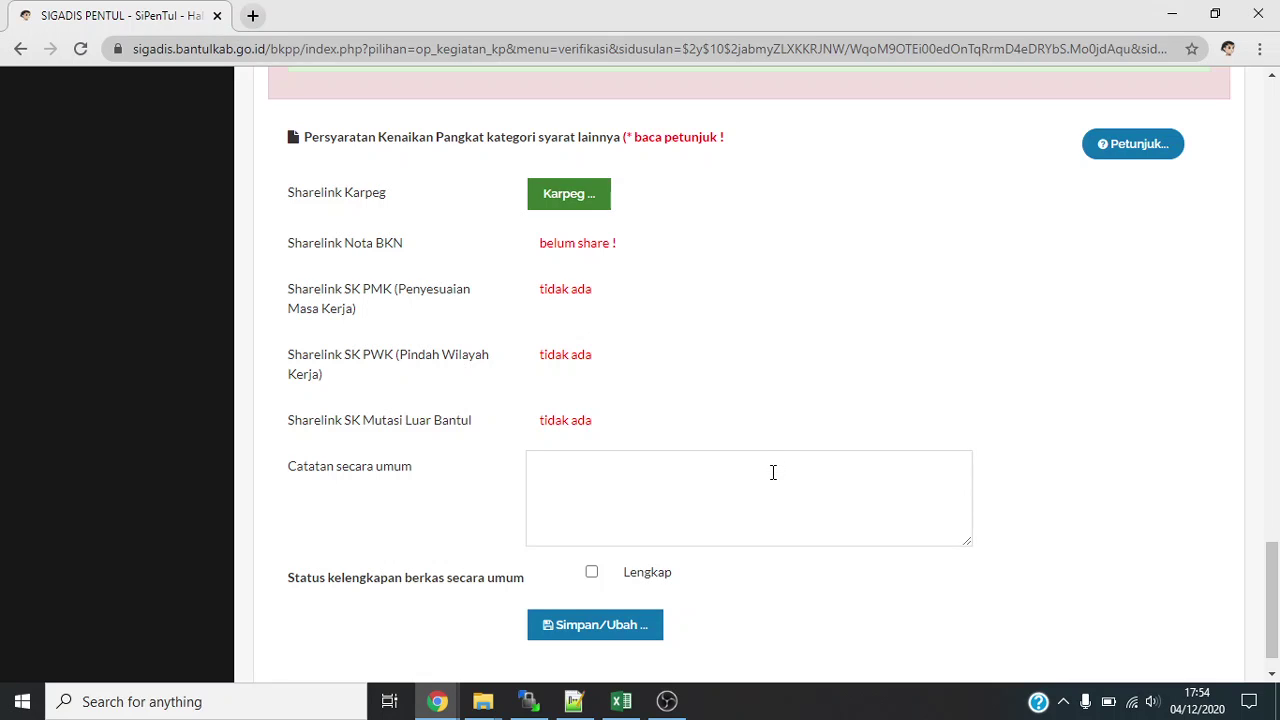
Mark the file's general completeness as Lengkap, save it, and scroll back to the top.
scroll(773, 472, down, 1)
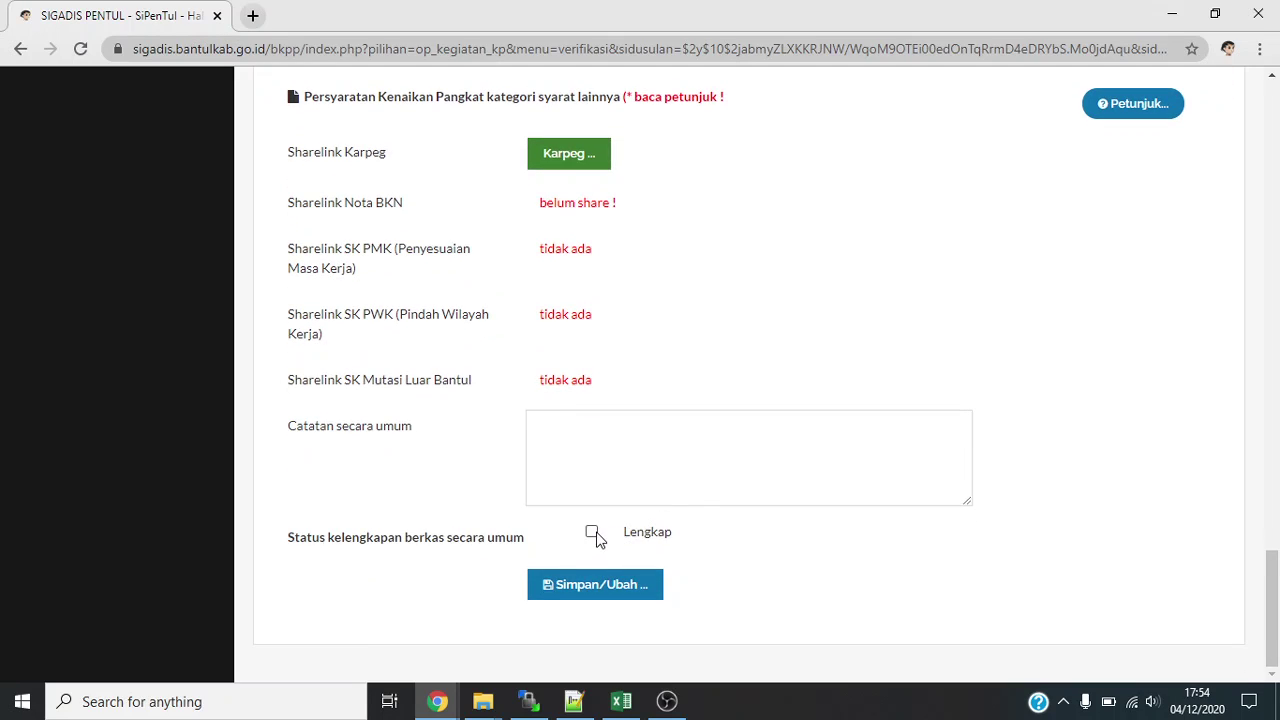
click(593, 535)
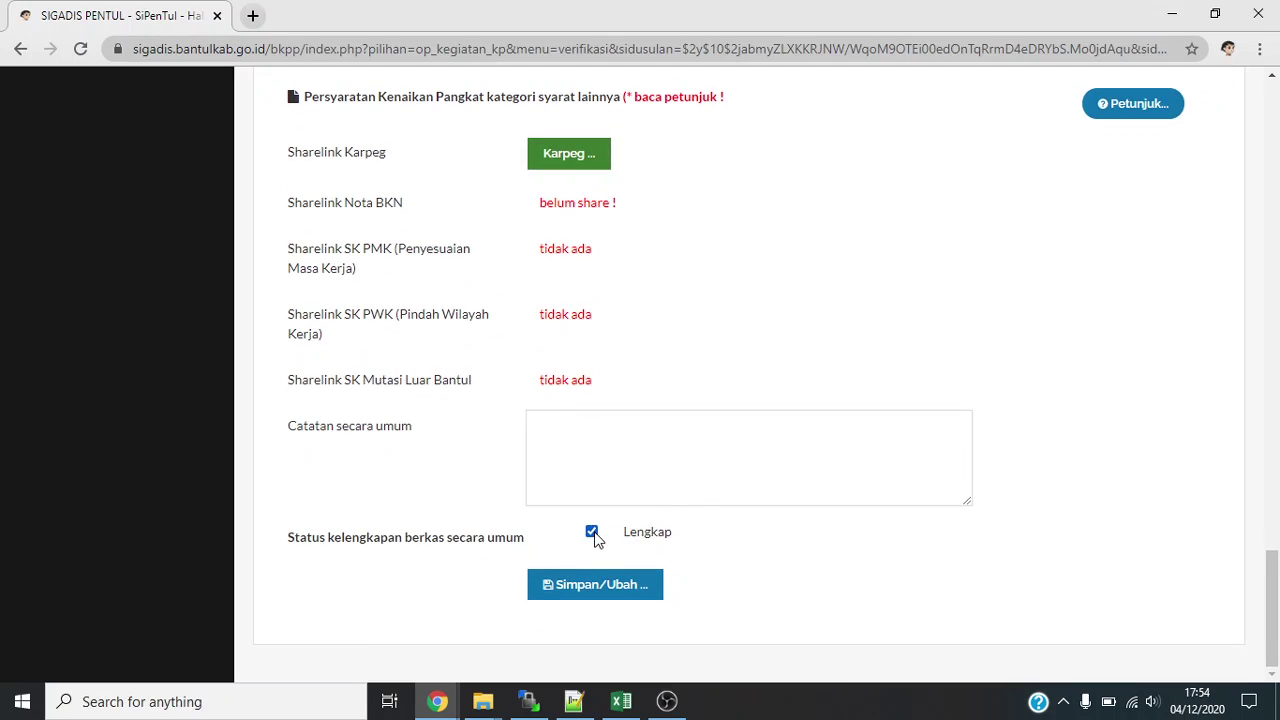
click(593, 590)
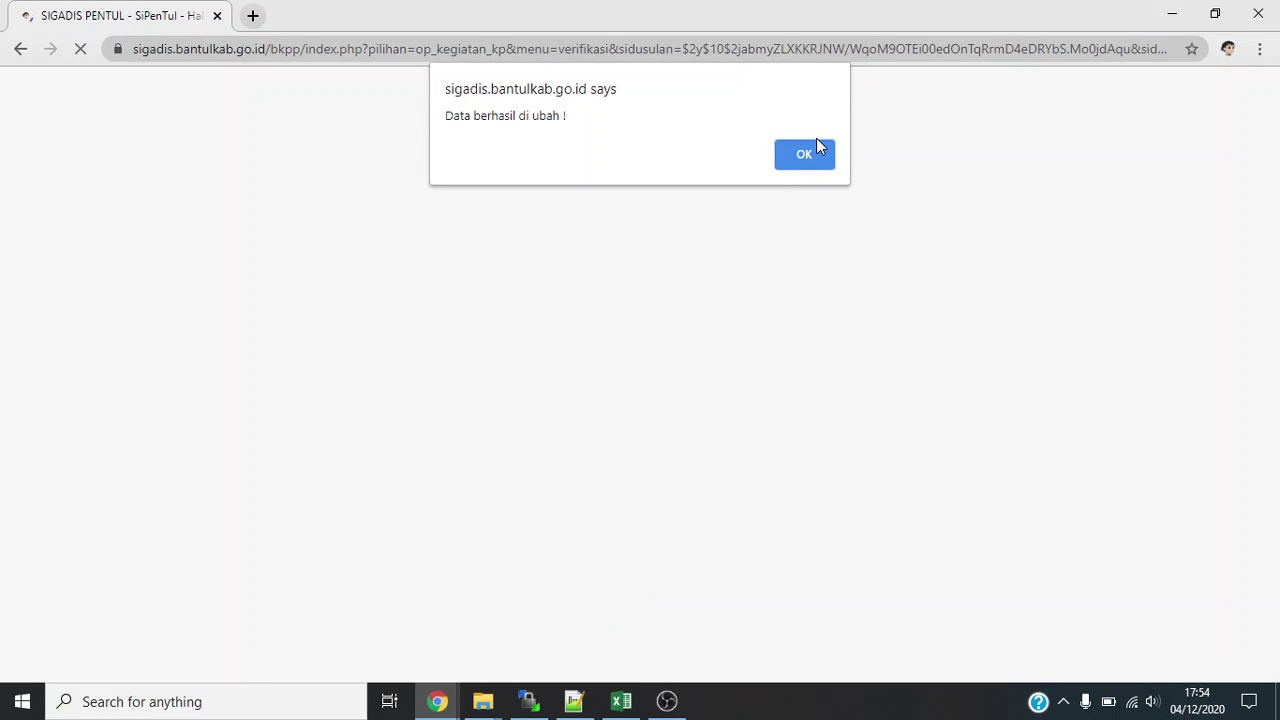
click(793, 155)
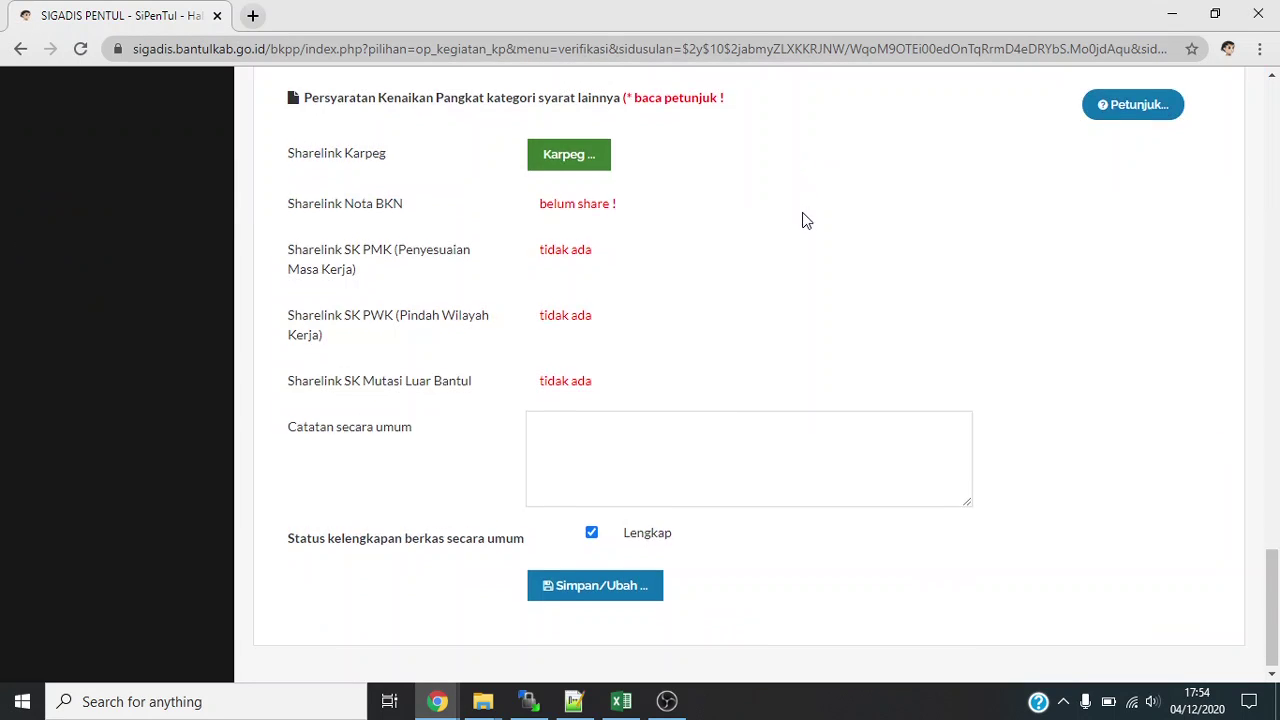
scroll(805, 218, up, 2)
scroll(812, 230, up, 10)
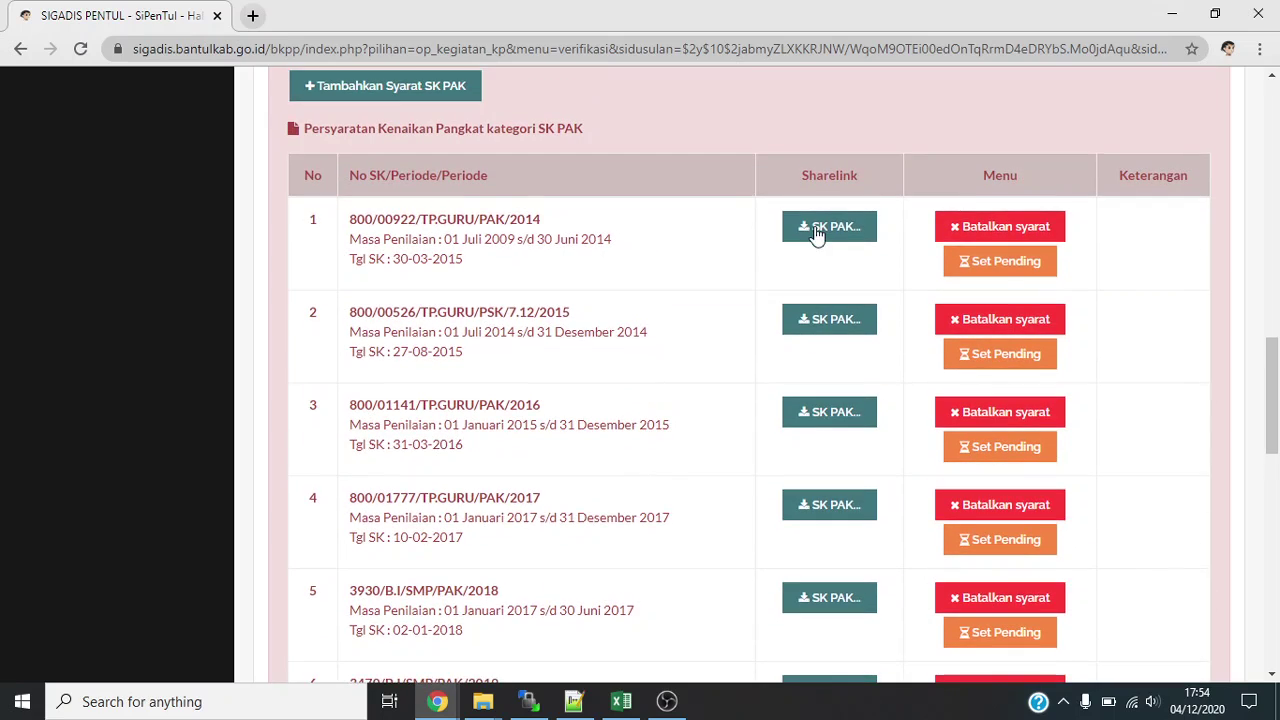
scroll(817, 236, up, 10)
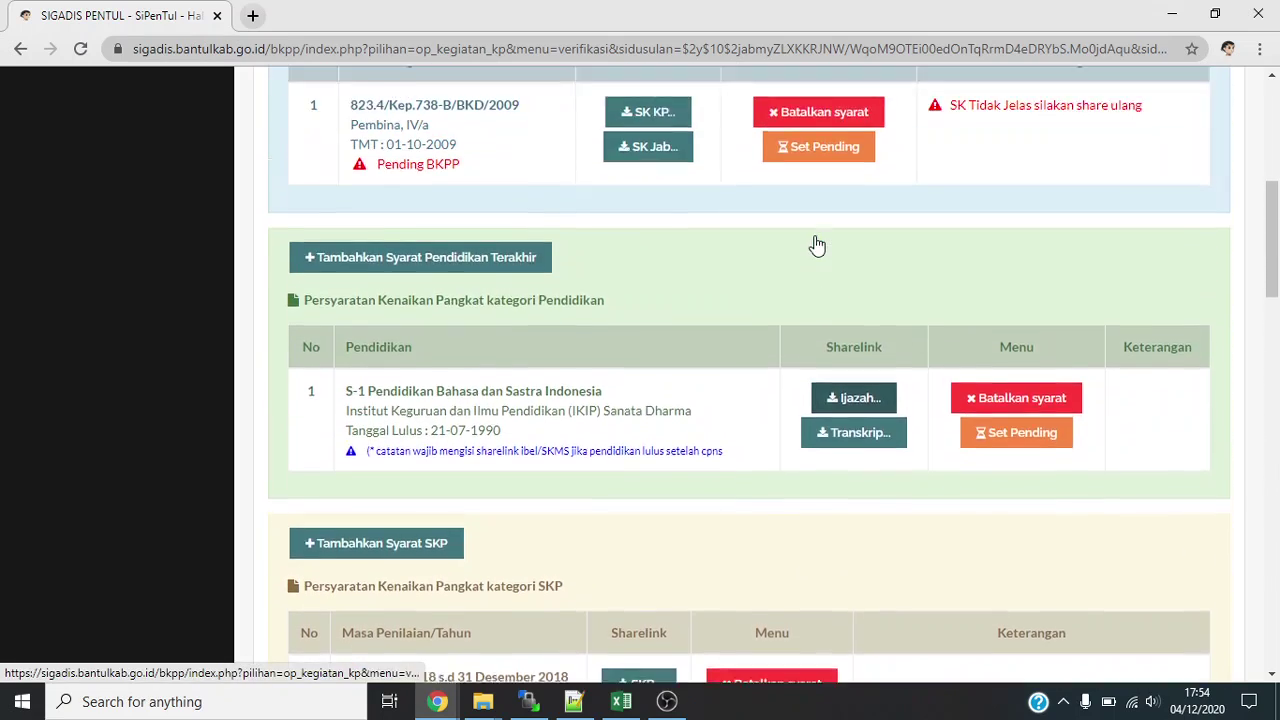
scroll(817, 244, up, 2)
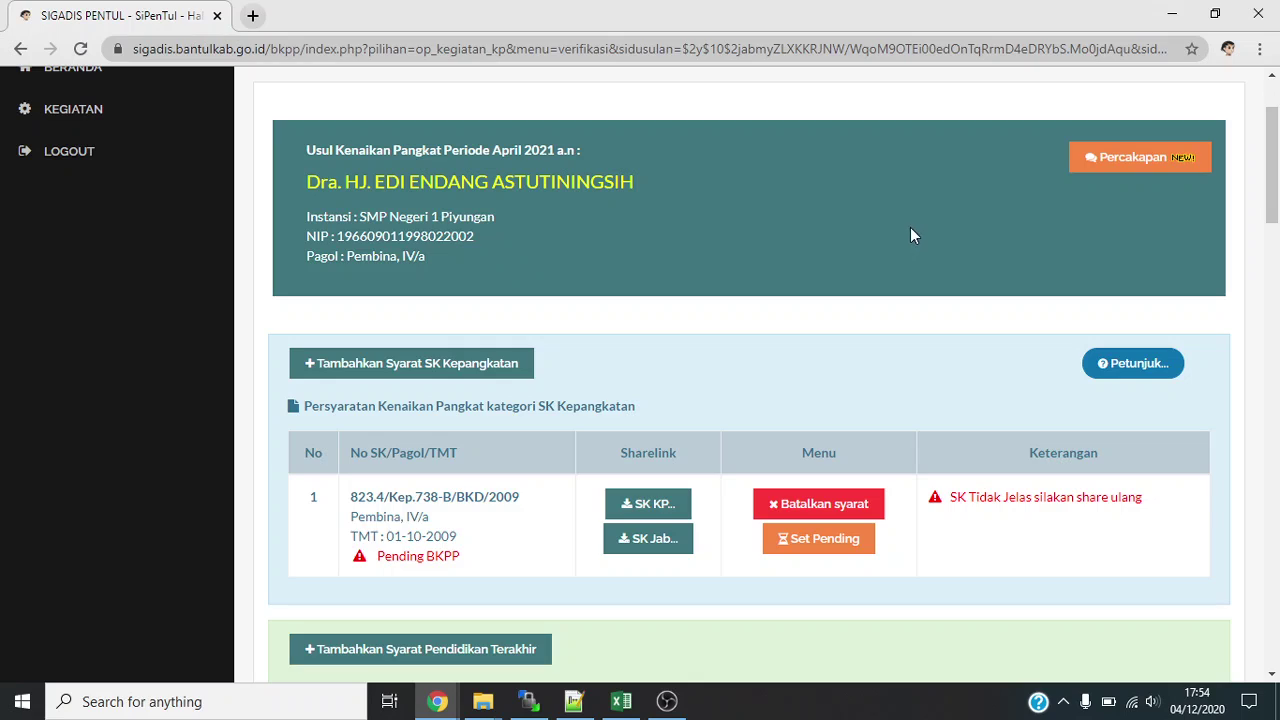
scroll(960, 220, up, 1)
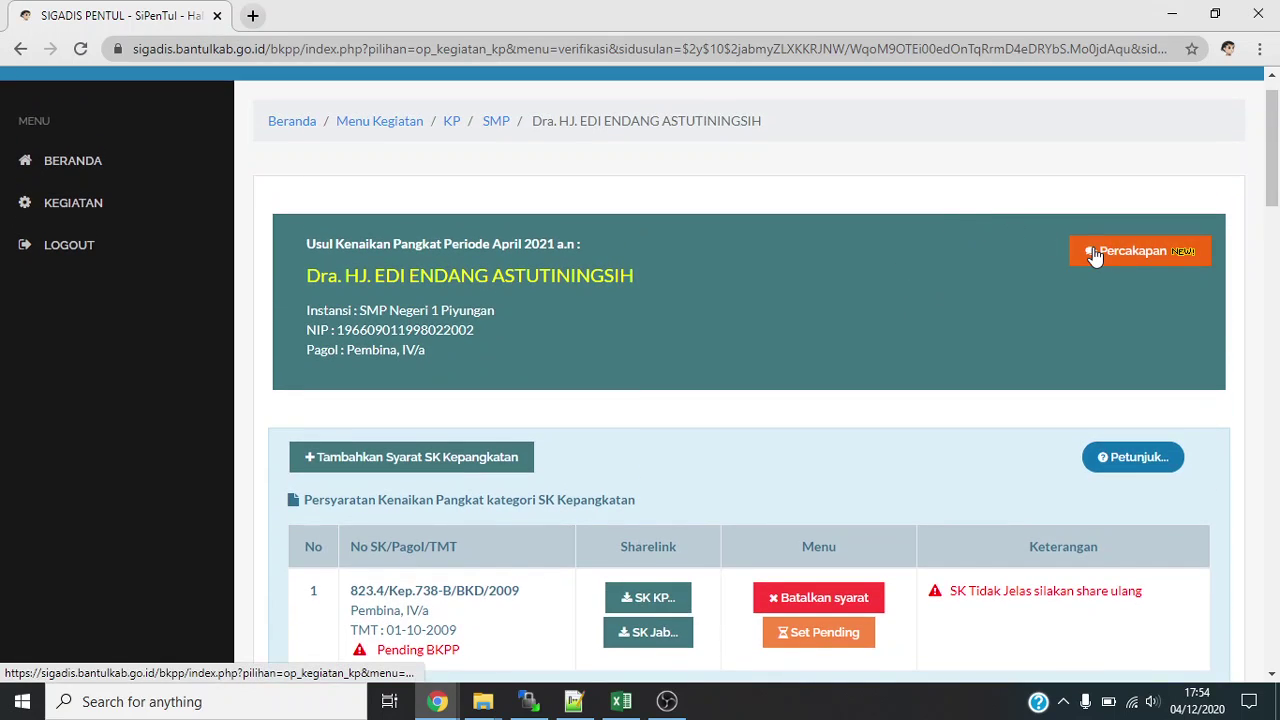
Send a 'Terima Kasih' reply in the applicant's Percakapan thread.
click(1095, 256)
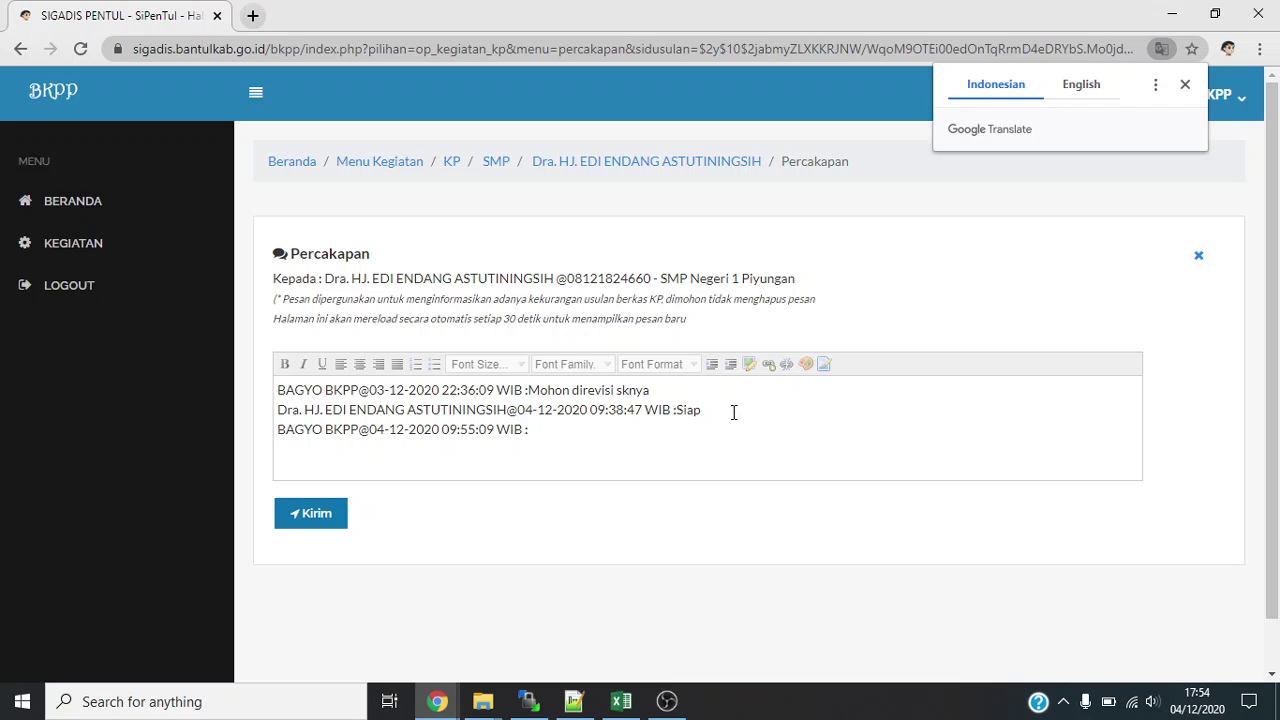
click(572, 427)
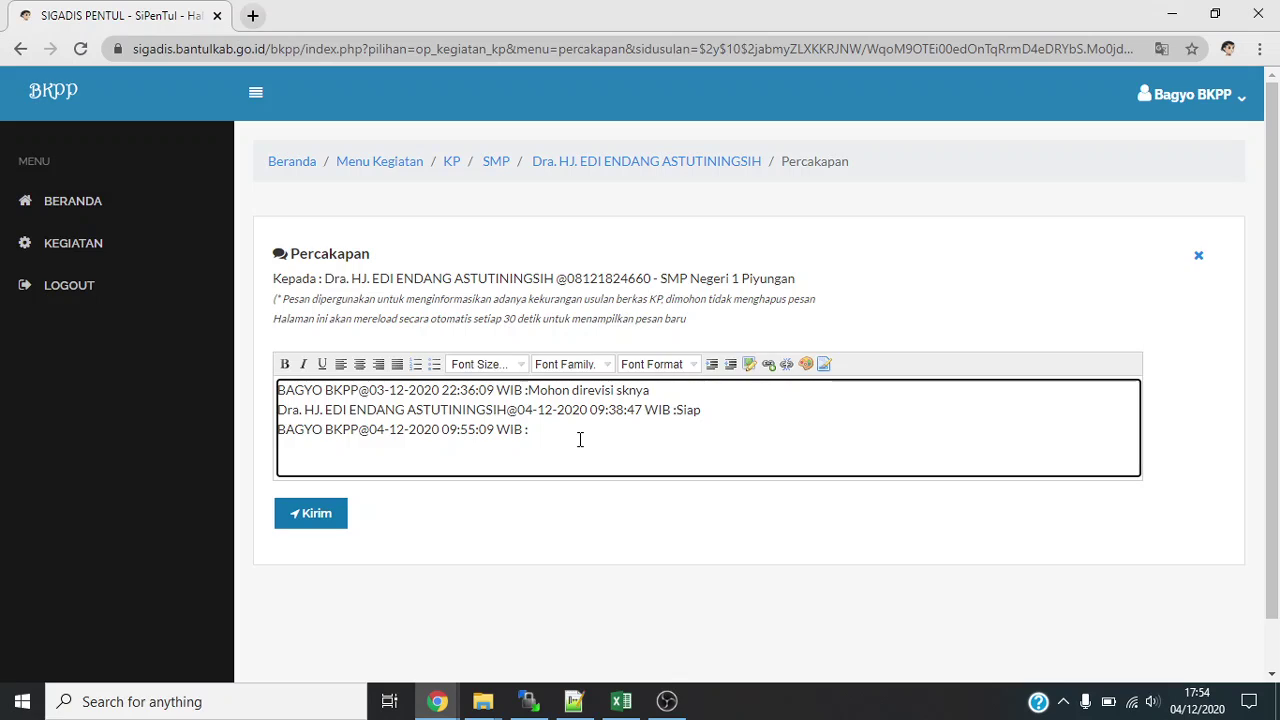
text(Terima Kasih)
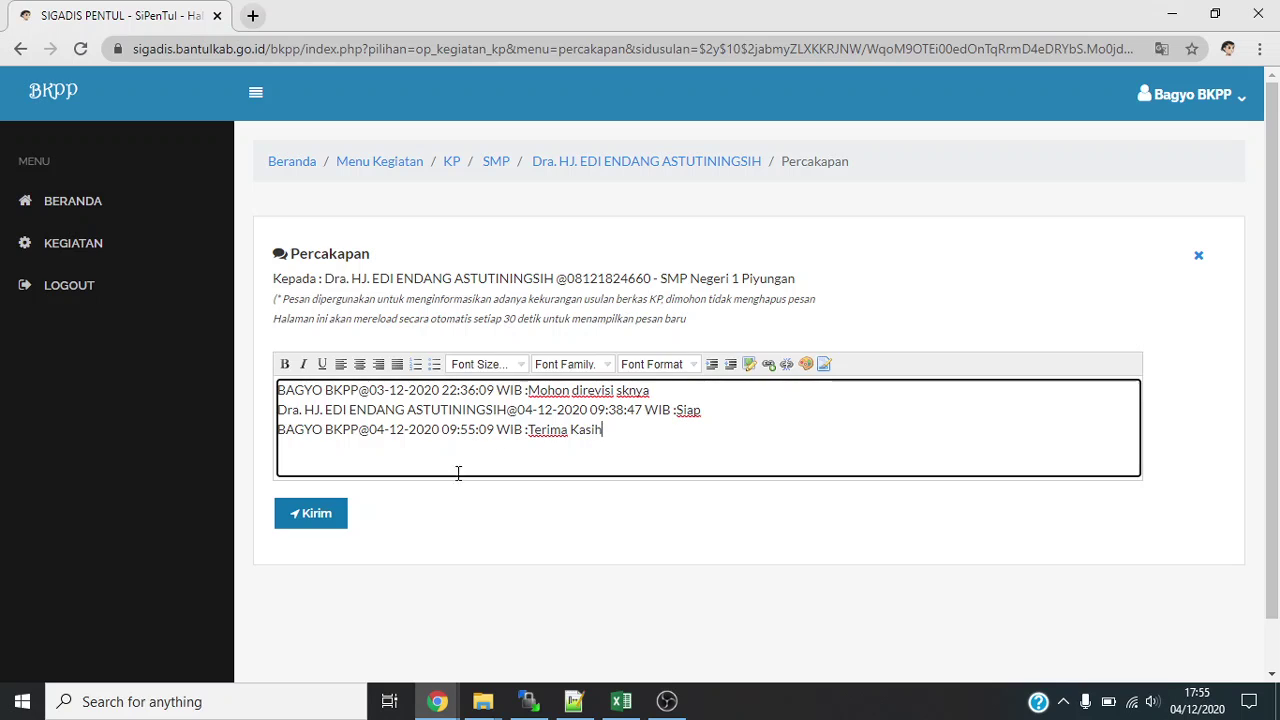
click(331, 515)
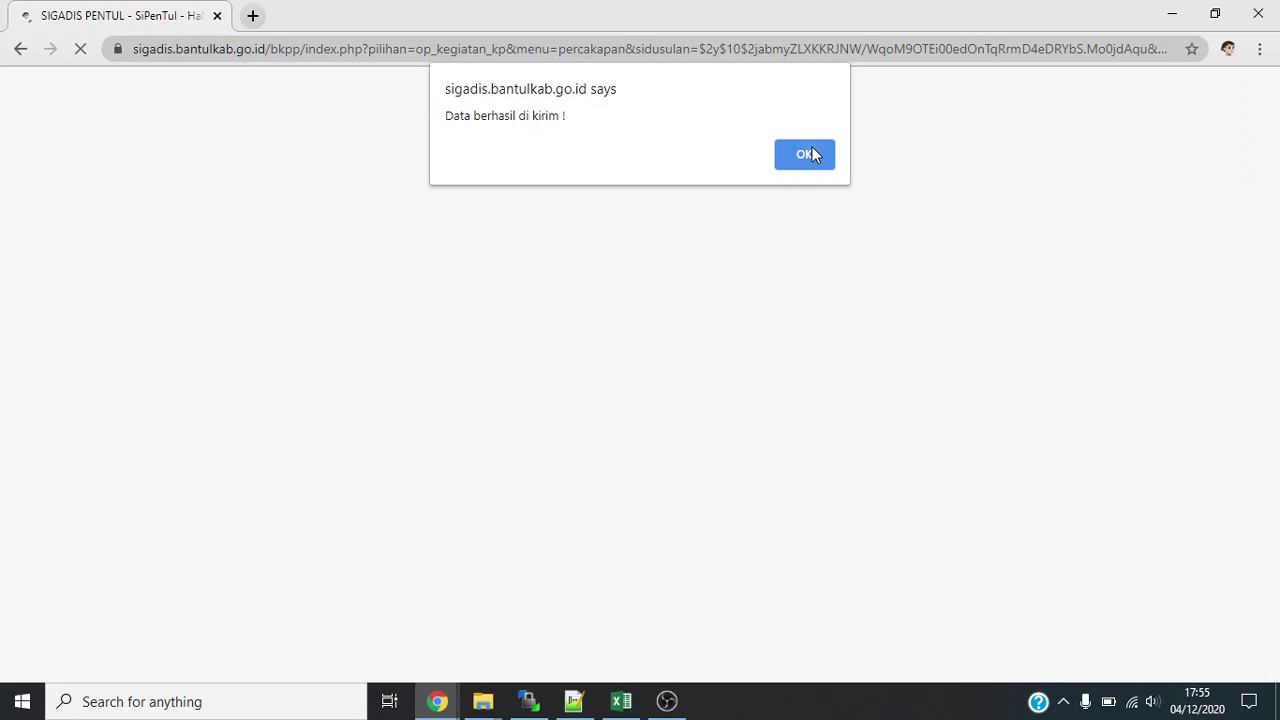
click(810, 150)
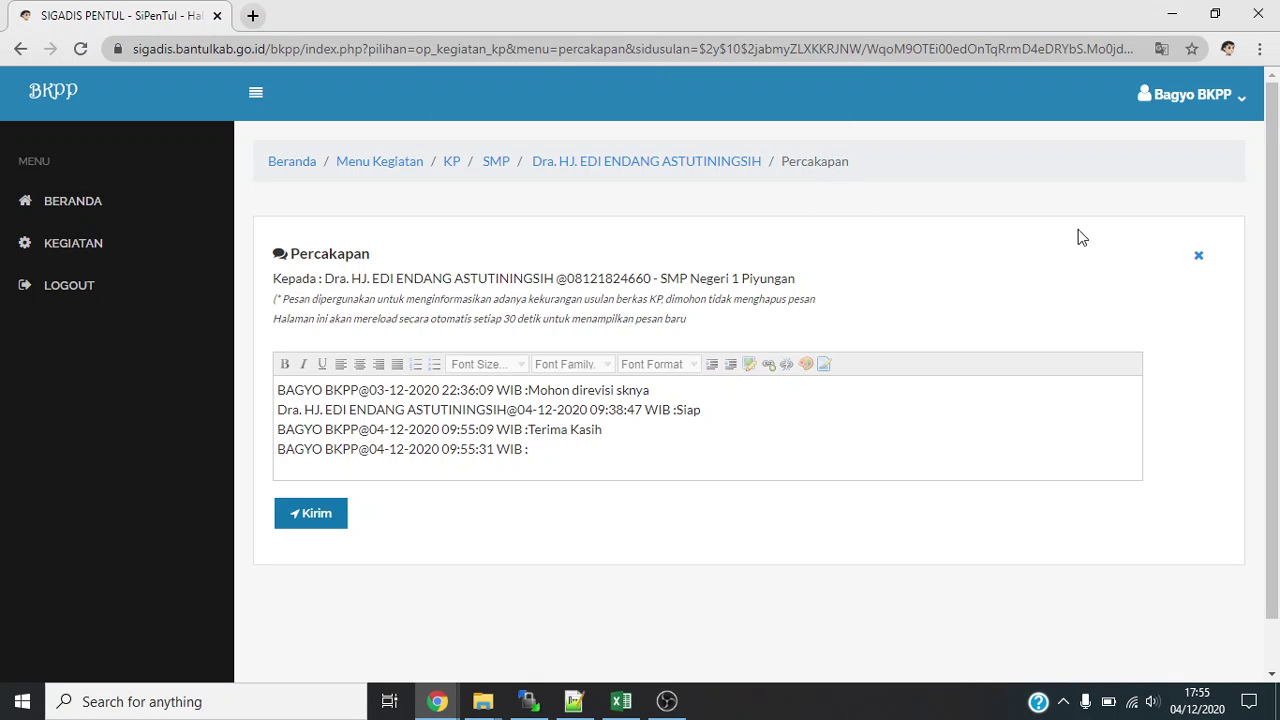
Close the Percakapan panel and return to the verification page.
click(1201, 257)
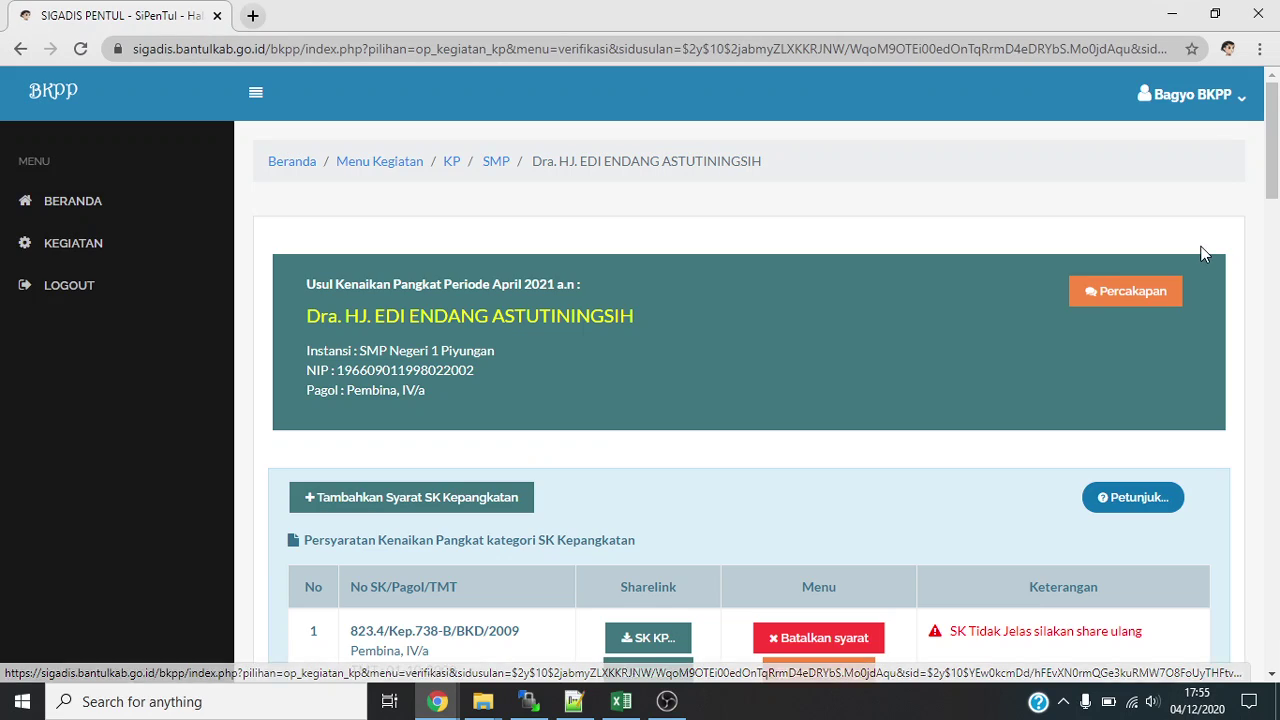
scroll(1203, 241, down, 2)
scroll(1210, 237, down, 2)
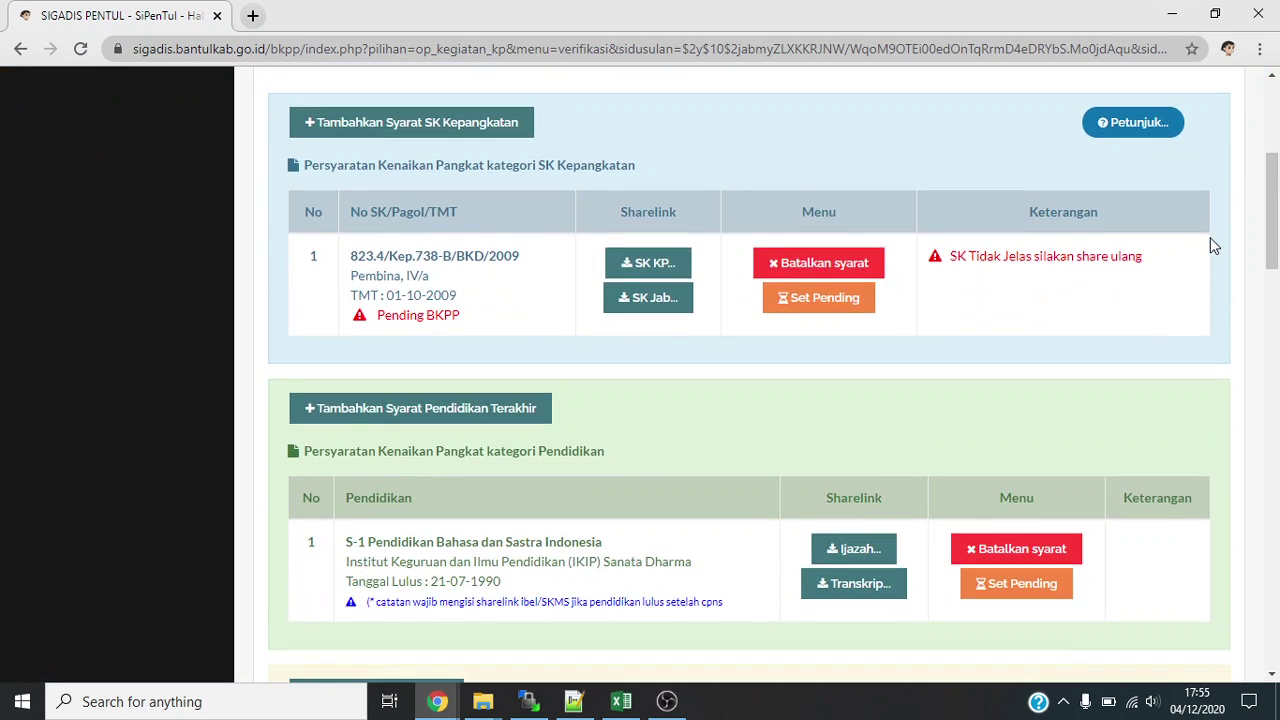
scroll(1210, 237, up, 3)
scroll(1210, 237, up, 1)
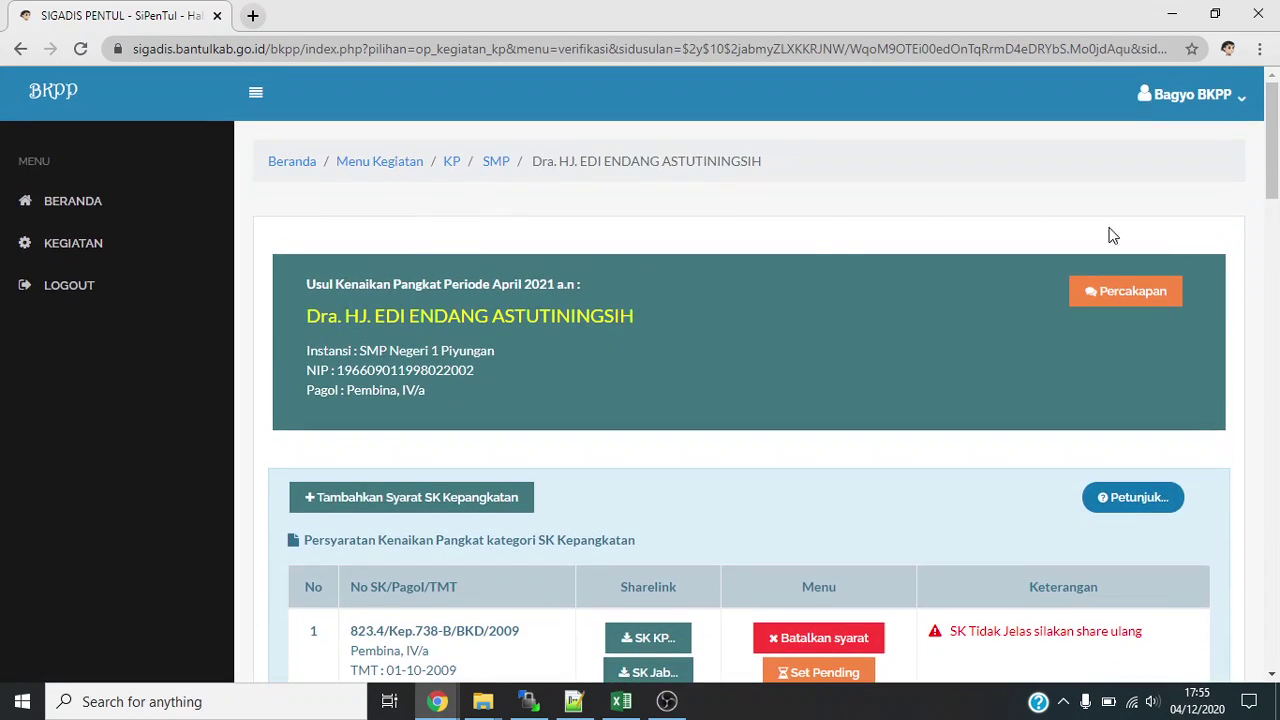
Check the SMP applicant list shows this file as 'Data telah lengkap', then return to BERANDA.
click(495, 163)
scroll(931, 320, down, 2)
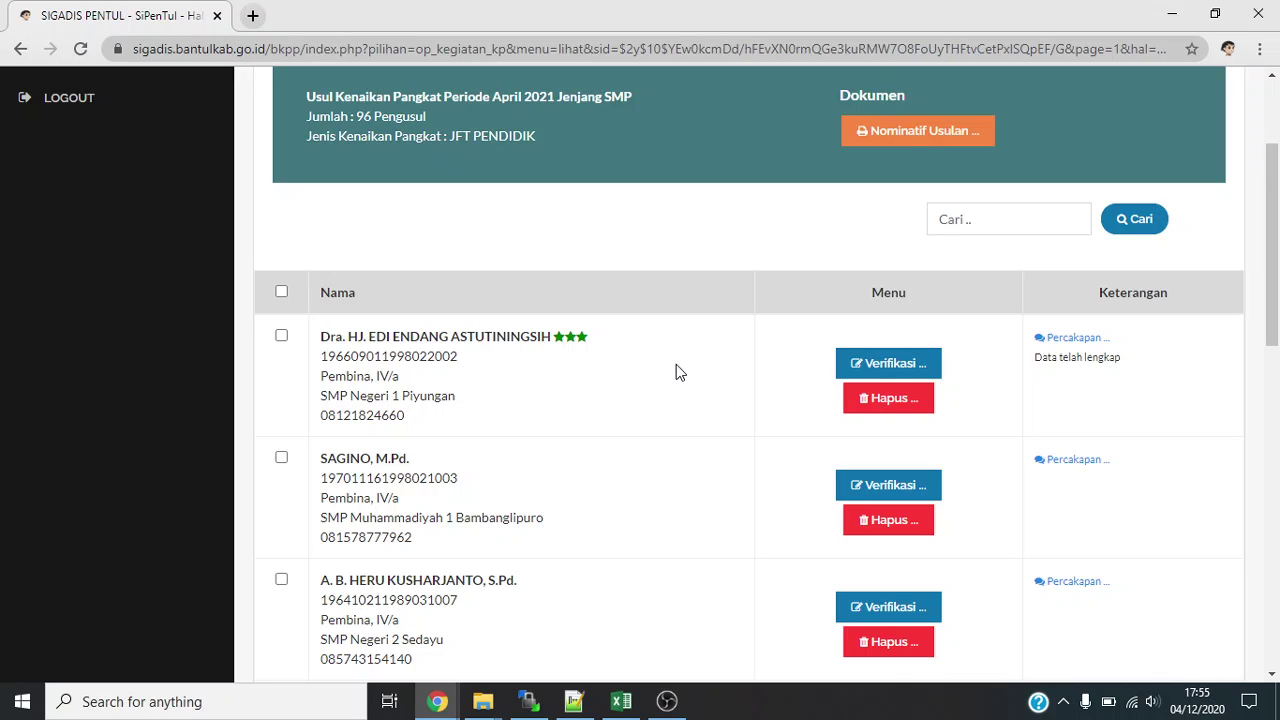
scroll(679, 366, down, 1)
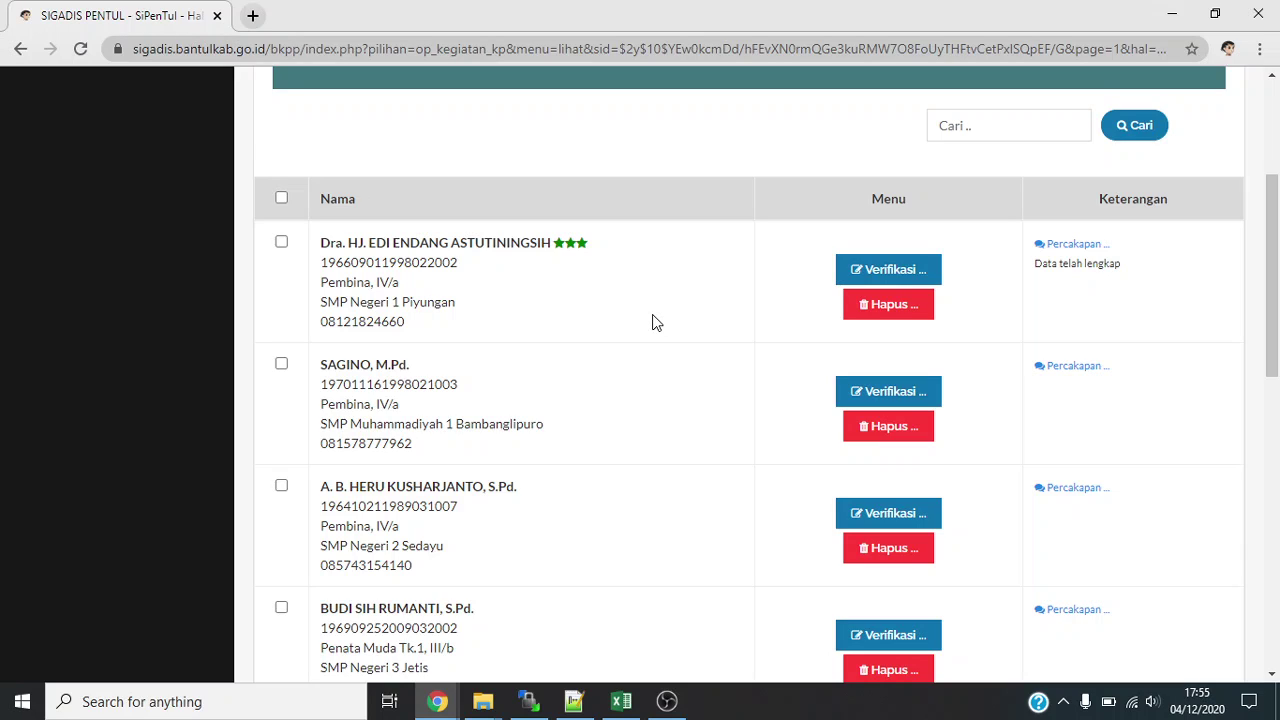
scroll(656, 323, up, 1)
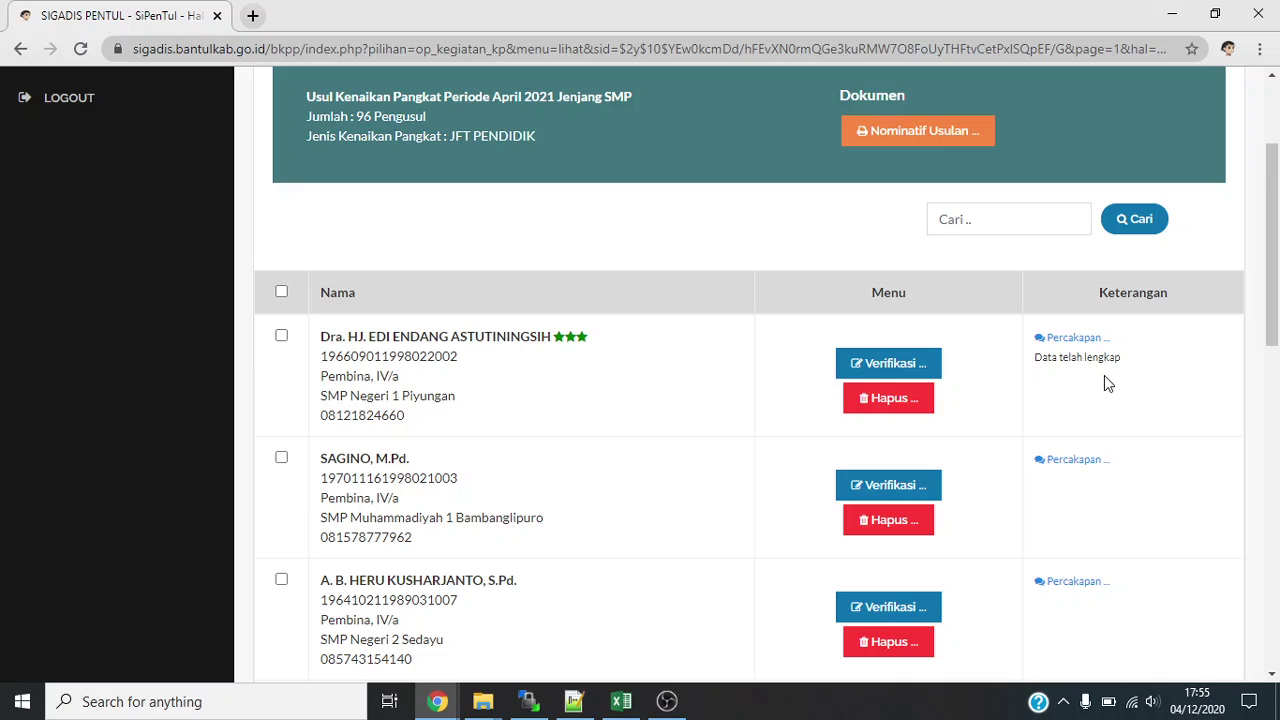
scroll(1105, 374, up, 2)
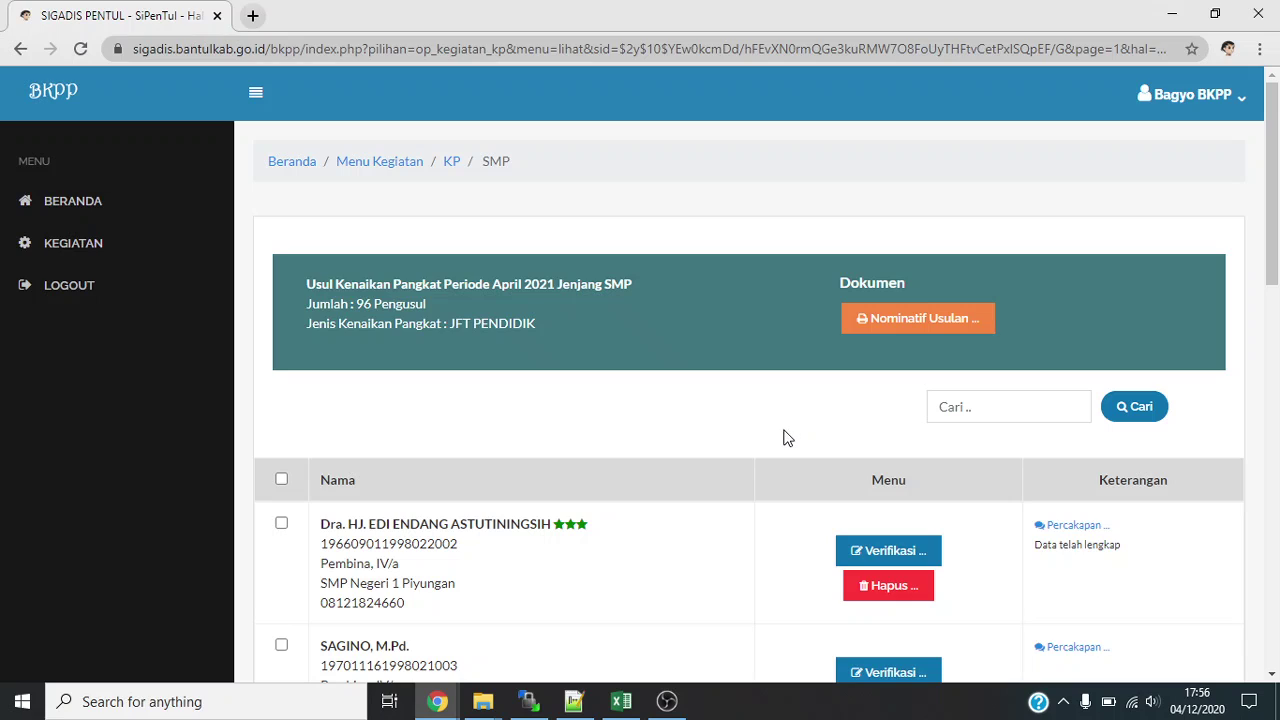
scroll(785, 437, down, 1)
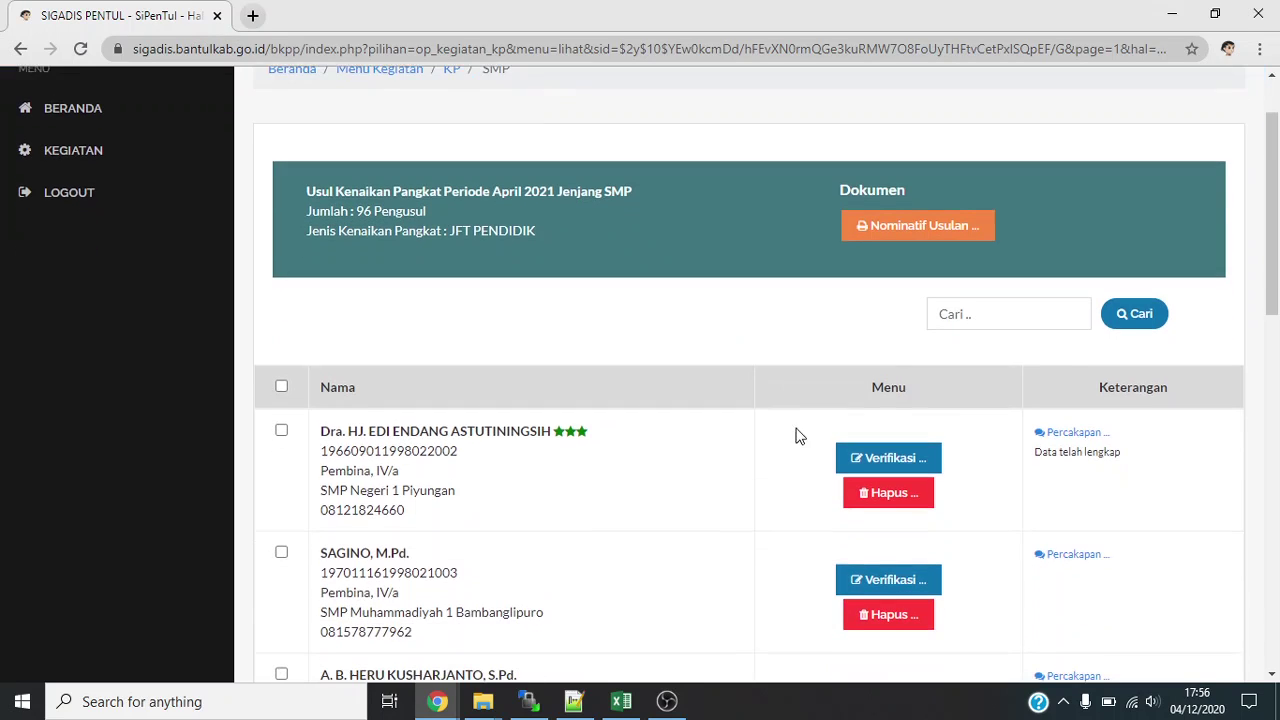
scroll(740, 446, up, 1)
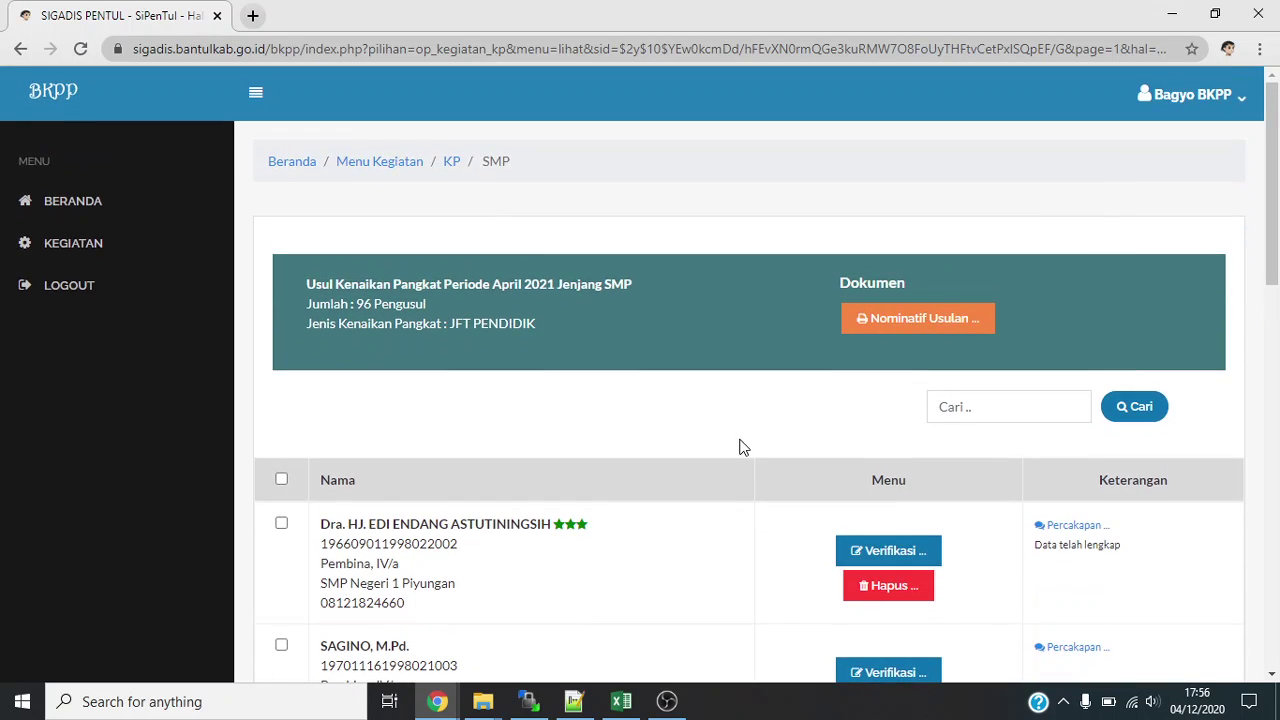
click(95, 210)
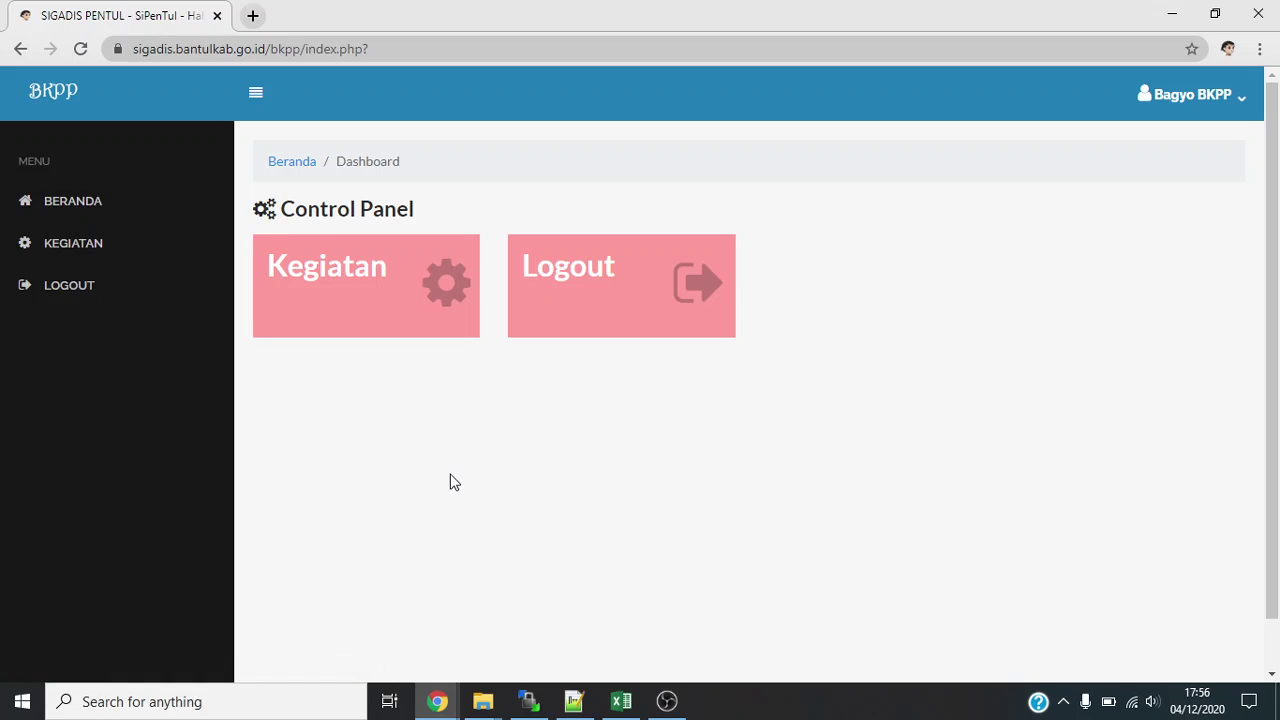